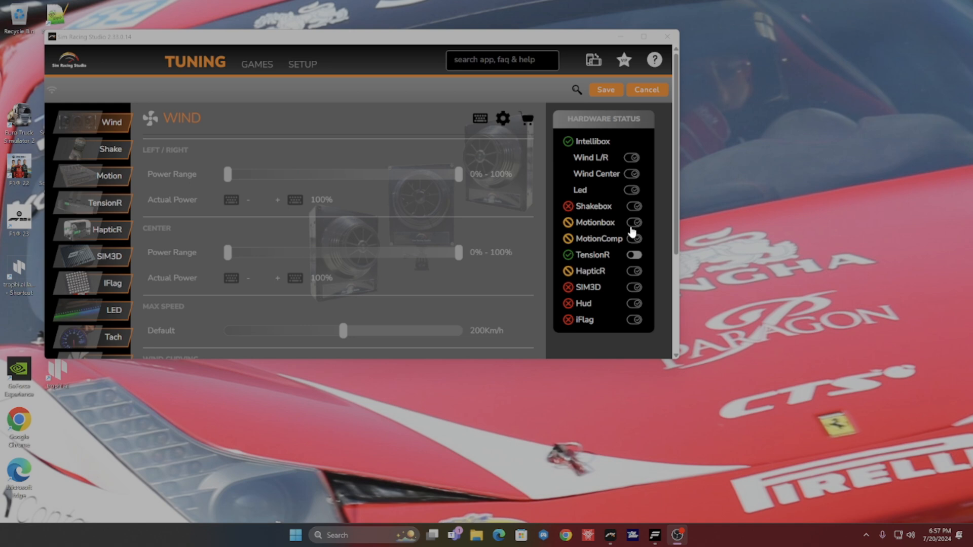
Step: Reposition the Sim Racing Studio window near the middle of the desktop
click(634, 254)
mouse_move(603, 259)
mouse_move(601, 150)
mouse_move(614, 226)
drag(234, 32, 368, 54)
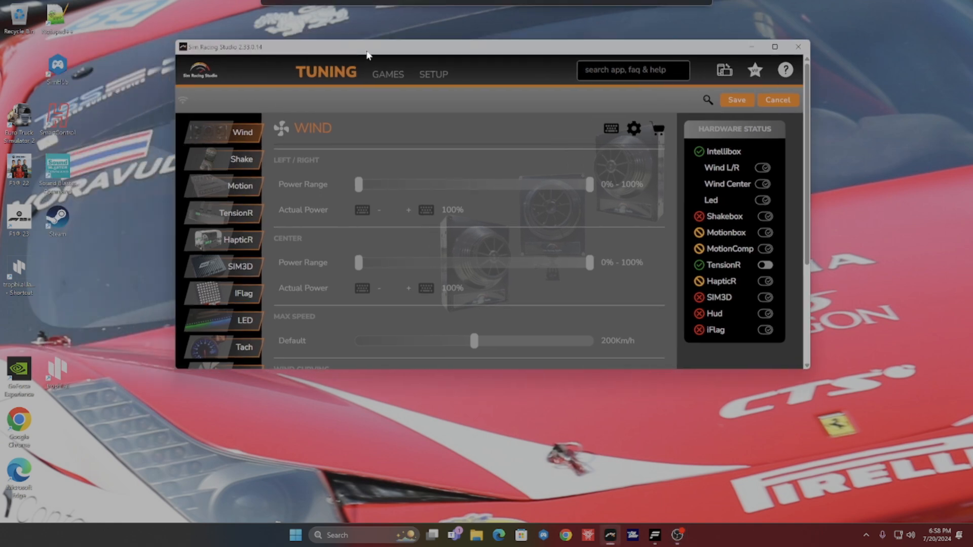
drag(368, 55, 368, 54)
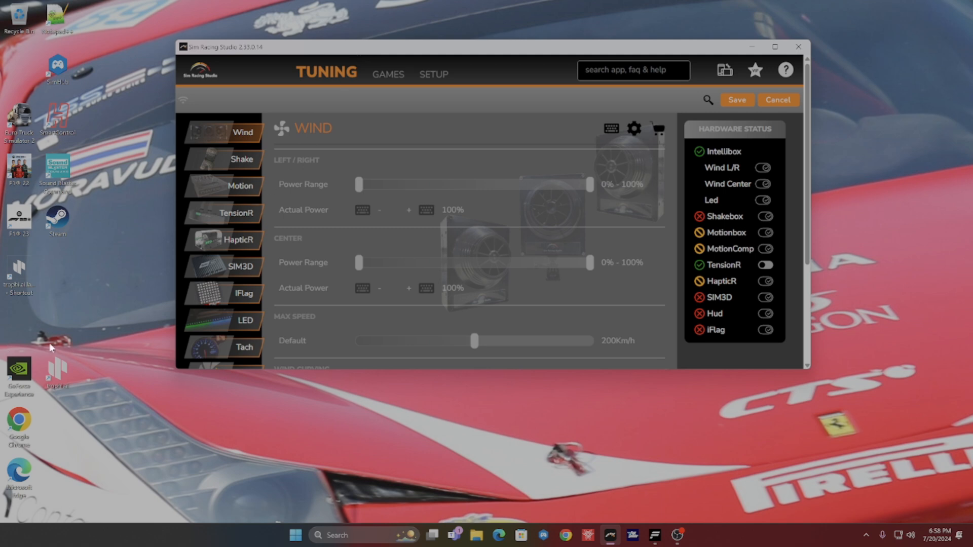
drag(296, 56, 244, 100)
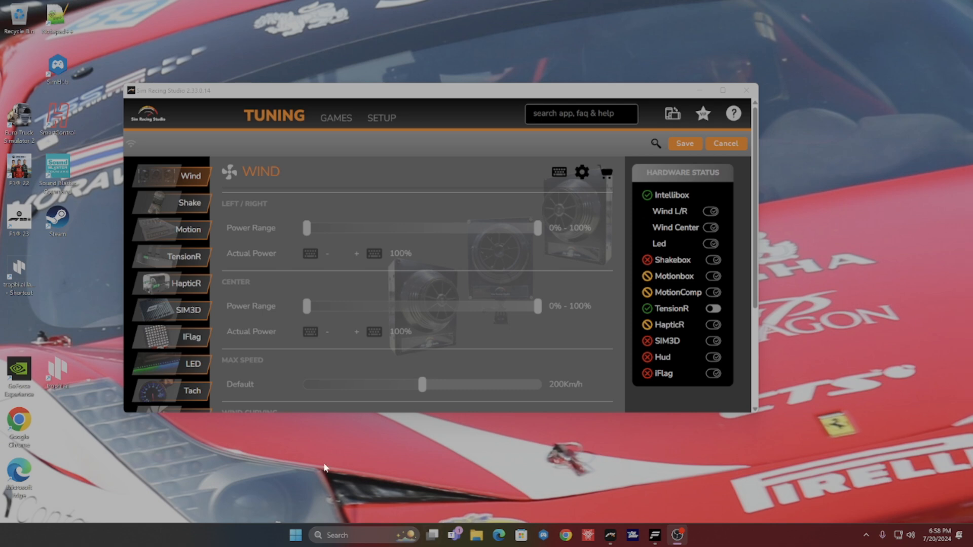
click(477, 535)
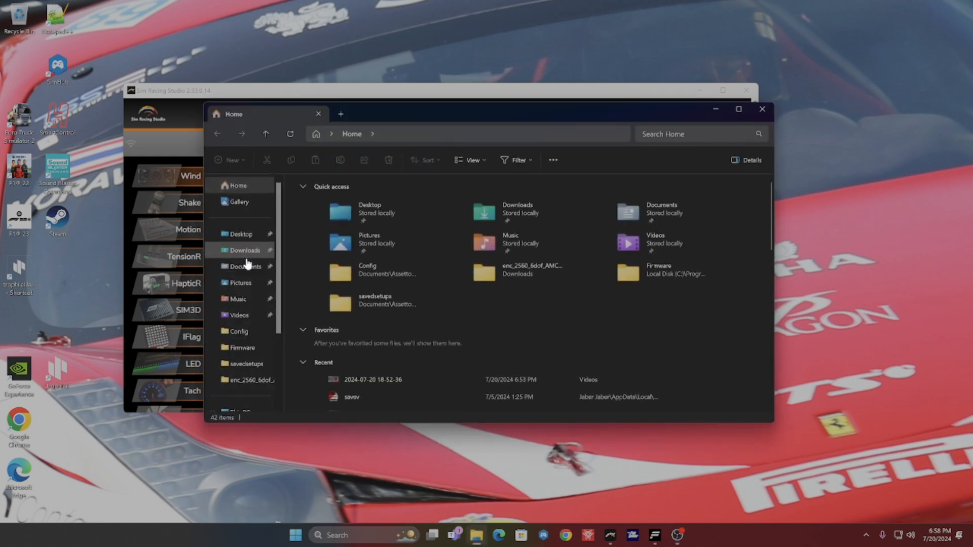
click(251, 283)
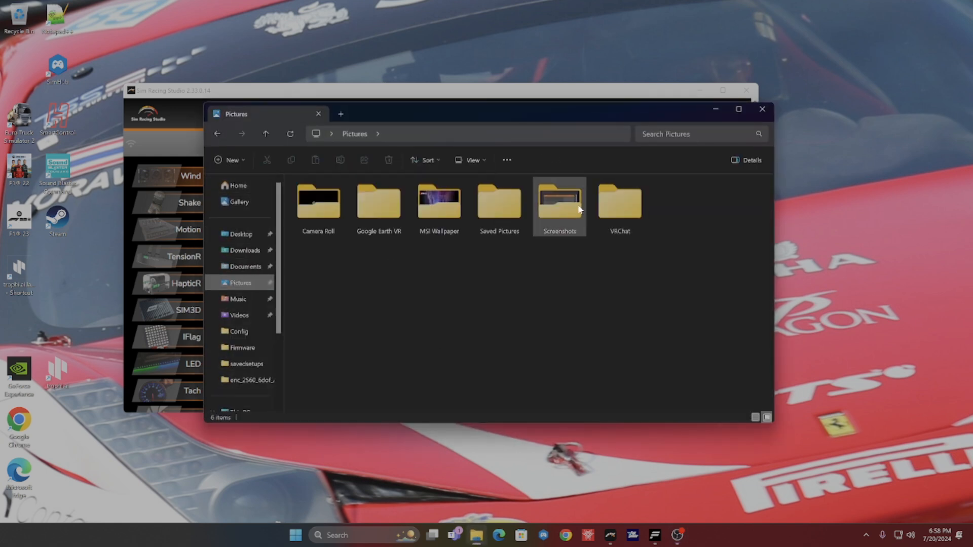
double_click(561, 208)
double_click(394, 209)
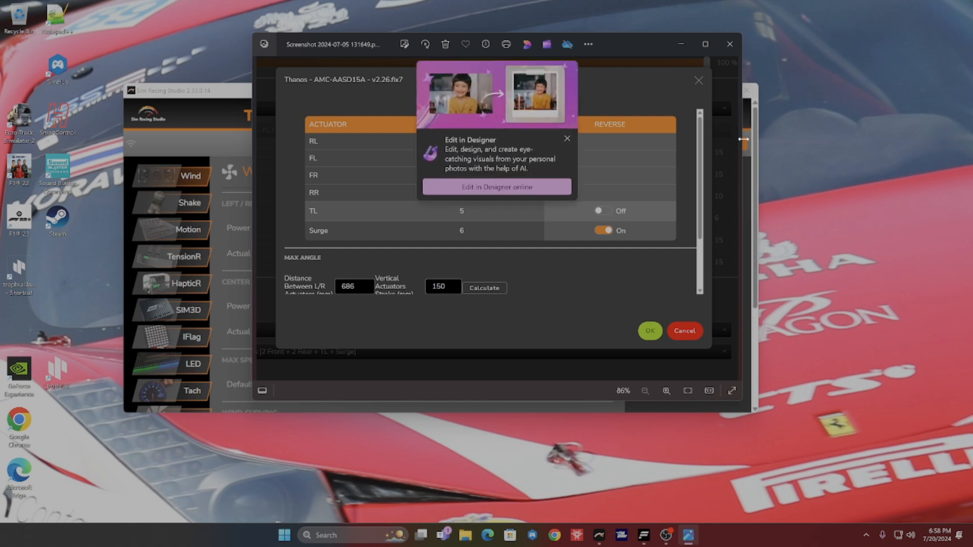
click(567, 138)
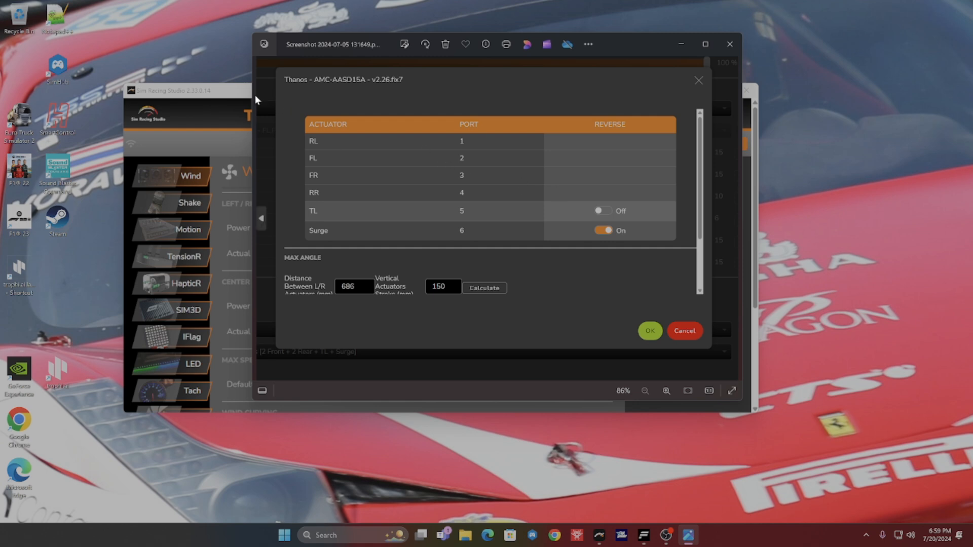
Step: Compare the Motion tuning page in Sim Racing Studio with the screenshot's actuator port table, and minimise Sim Racing Studio
click(257, 218)
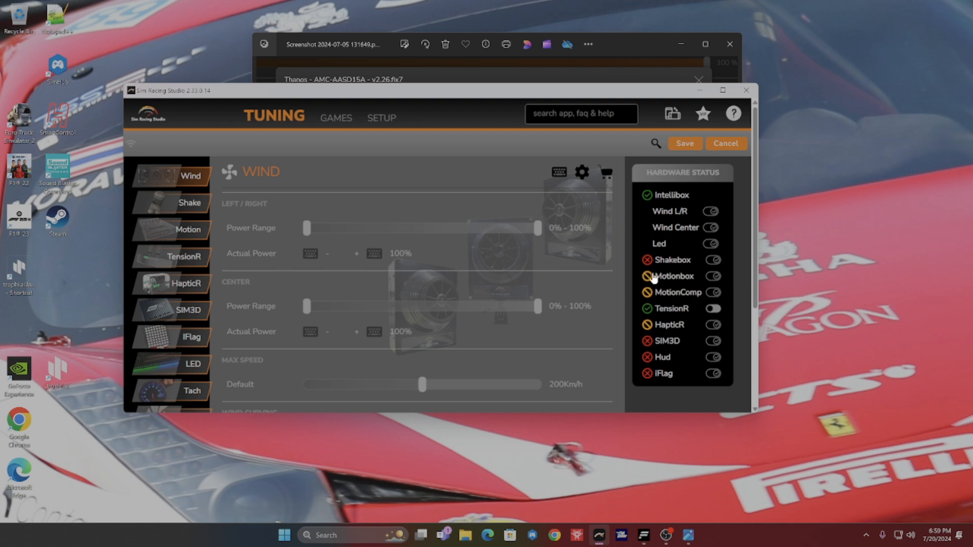
click(354, 35)
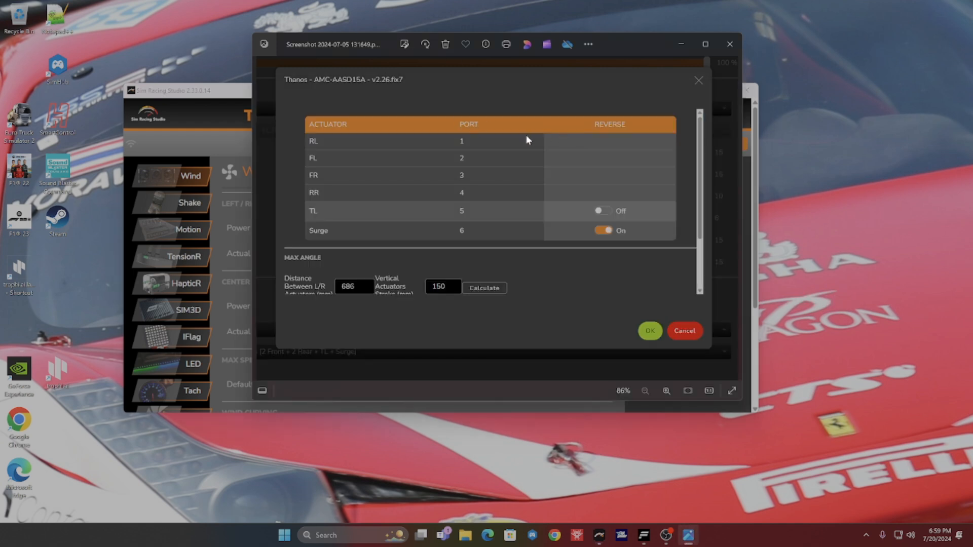
click(229, 90)
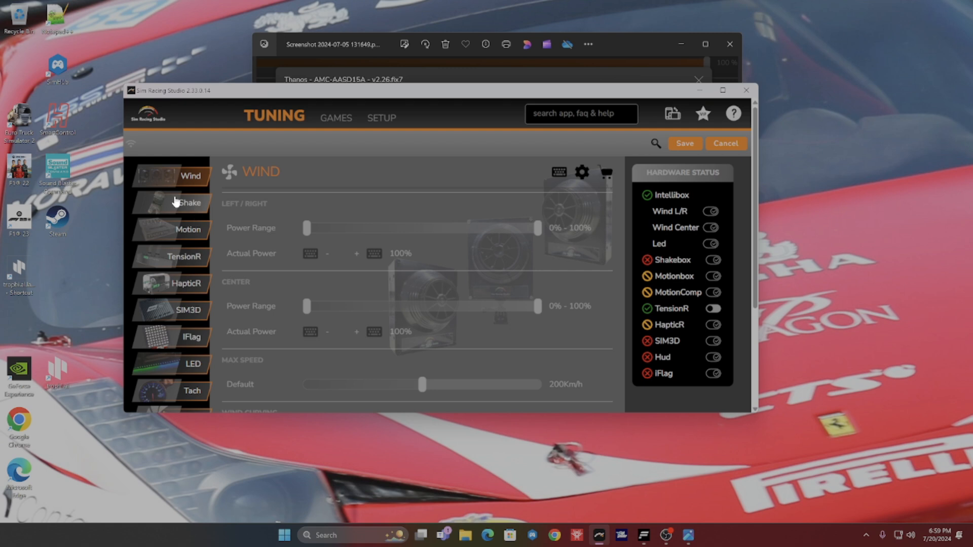
click(187, 242)
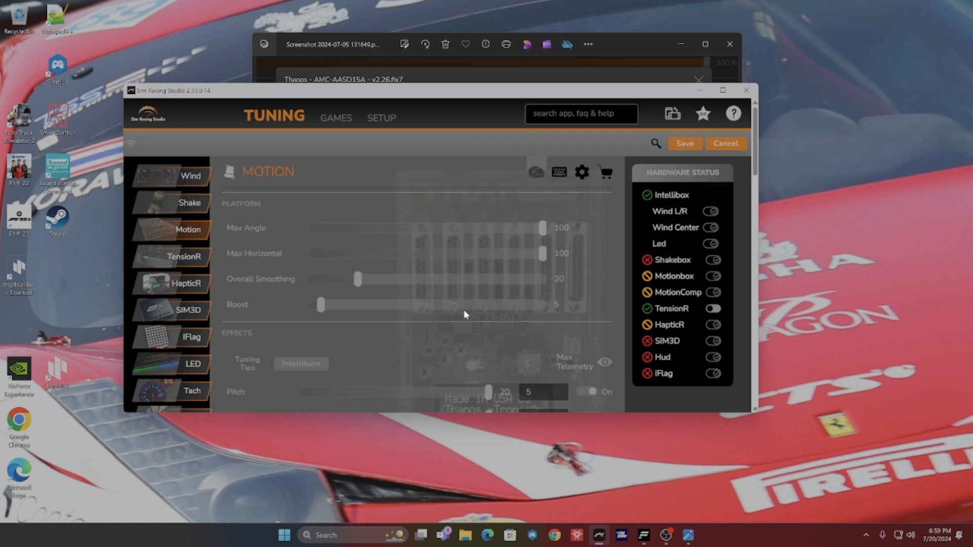
scroll(463, 309, down, 3)
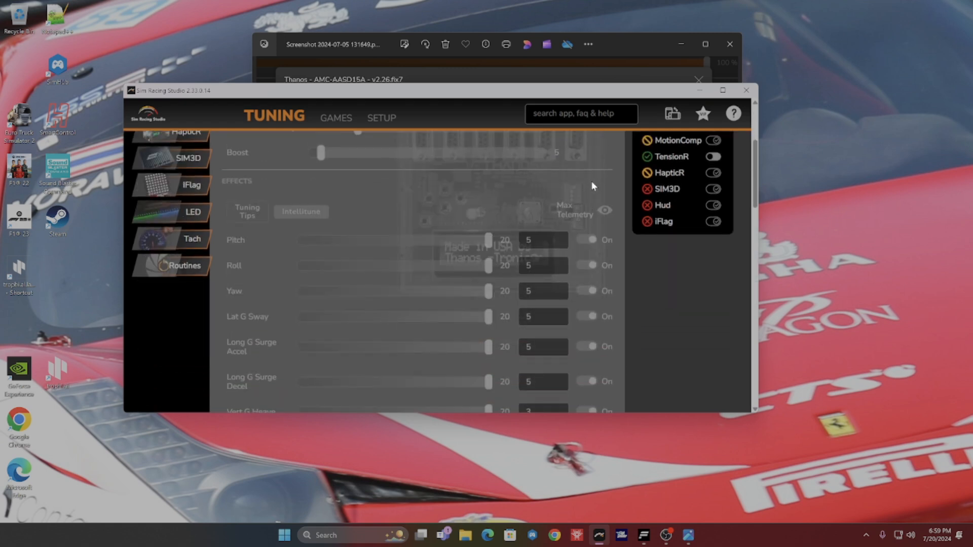
scroll(560, 209, up, 2)
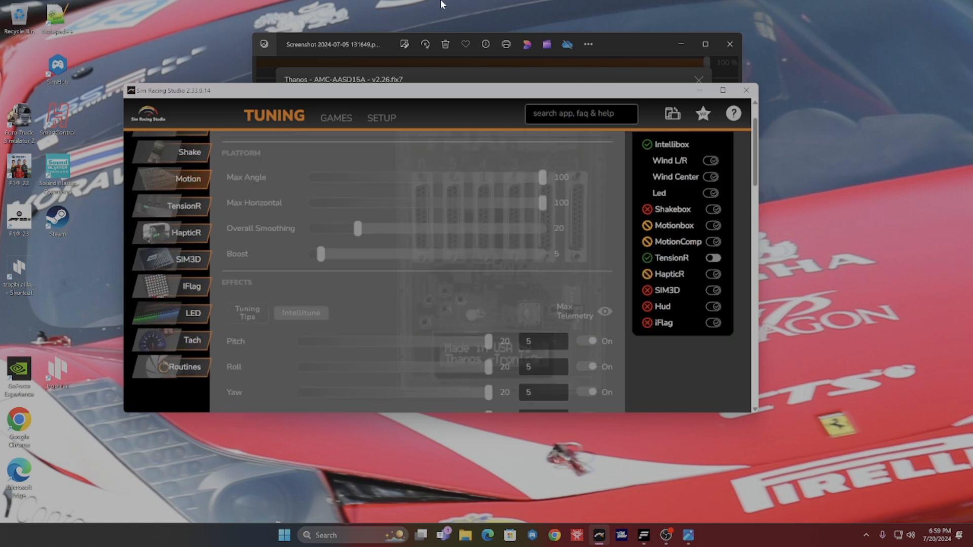
click(614, 46)
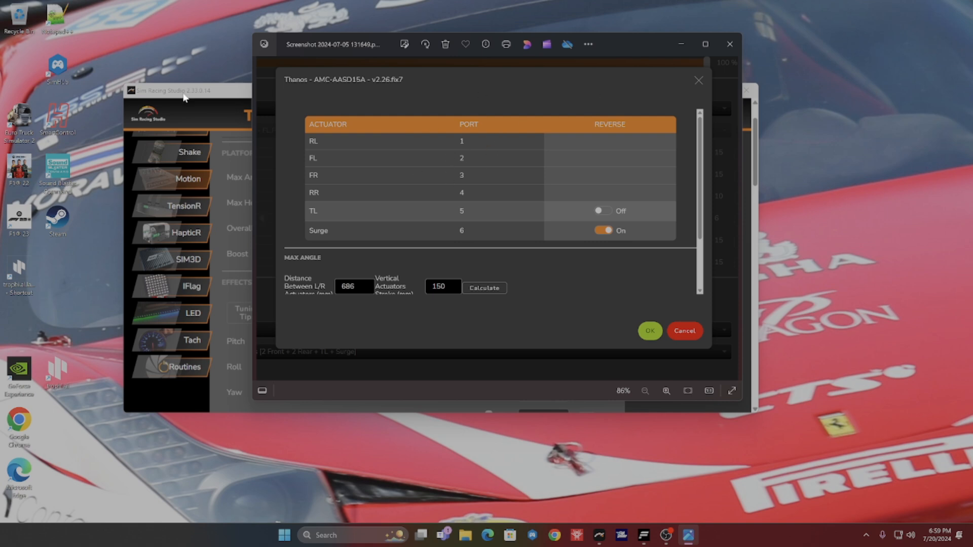
click(242, 96)
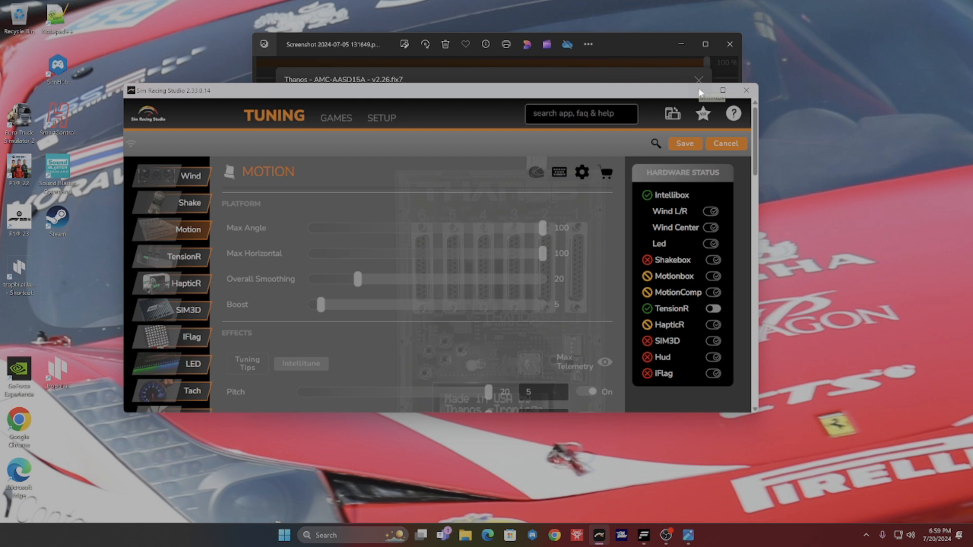
click(700, 92)
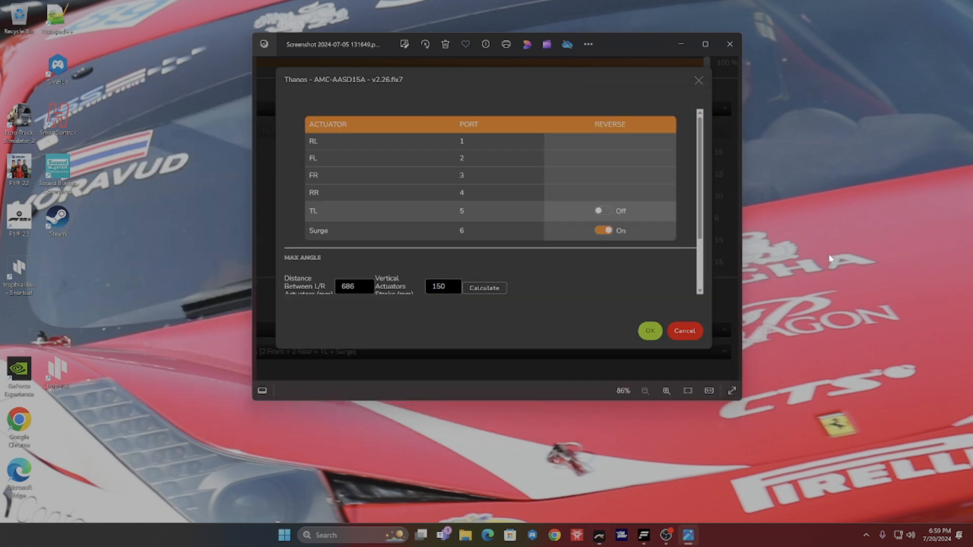
Step: Switch to SimHub from the hidden system tray apps and place its window over the screenshot
click(866, 534)
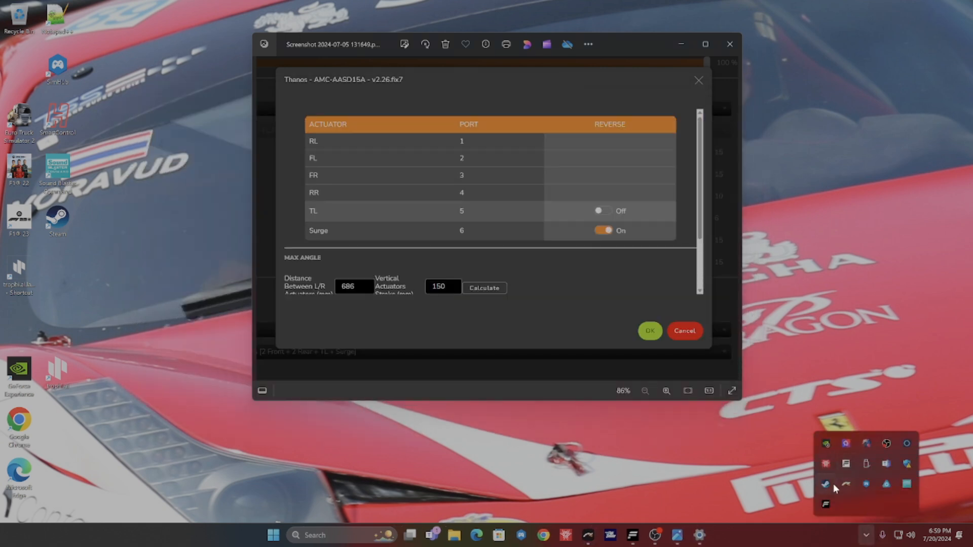
click(868, 485)
drag(707, 135, 365, 78)
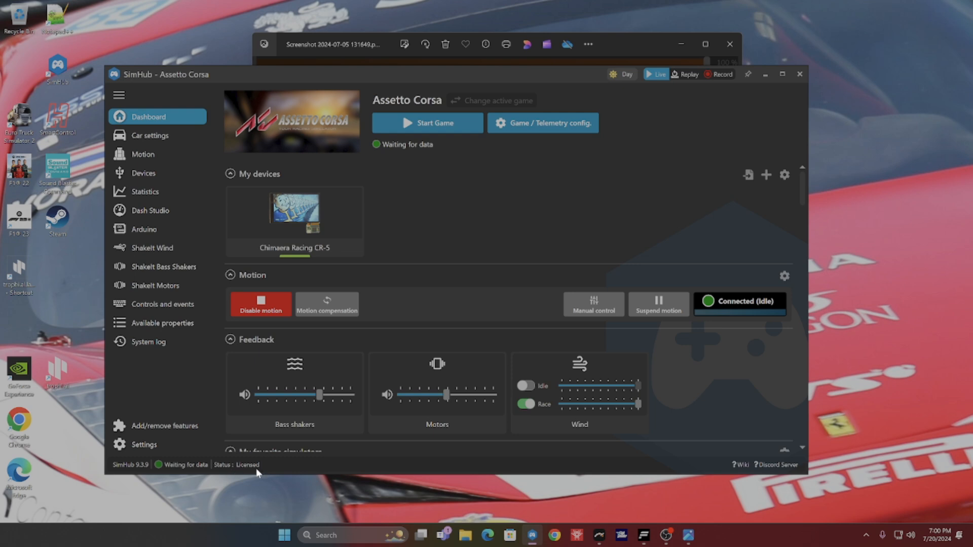
click(119, 96)
click(119, 96)
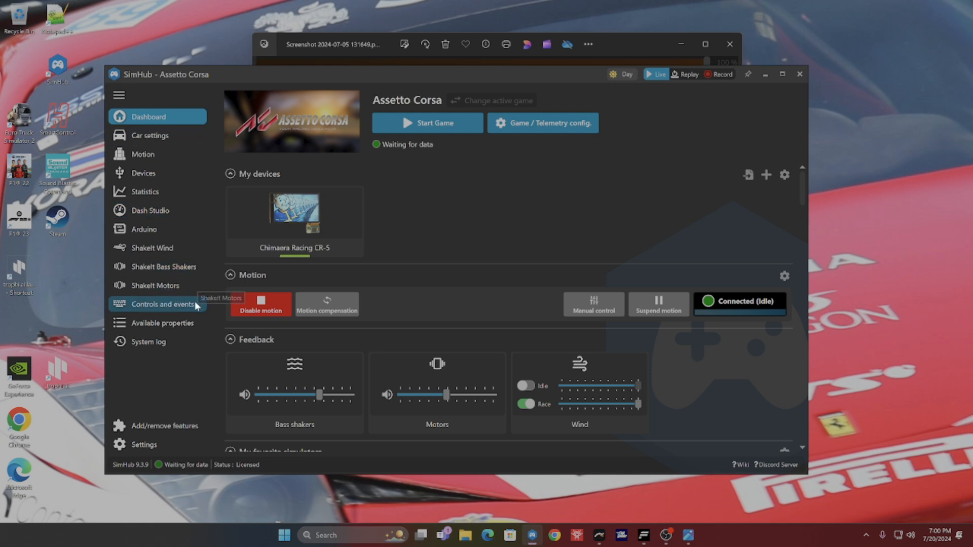
Step: Review the licence and the system info, games, look and global control pages of SimHub's settings, and close them
click(154, 439)
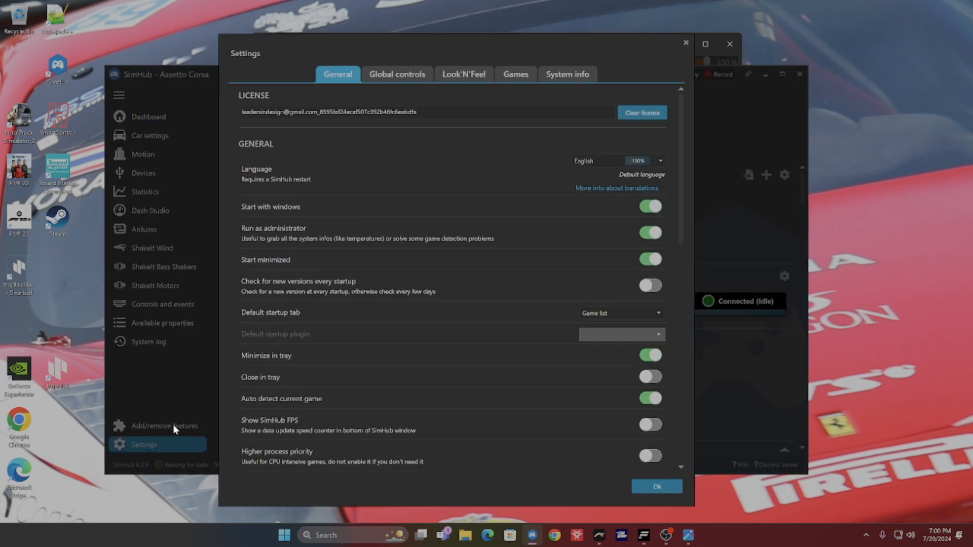
click(548, 78)
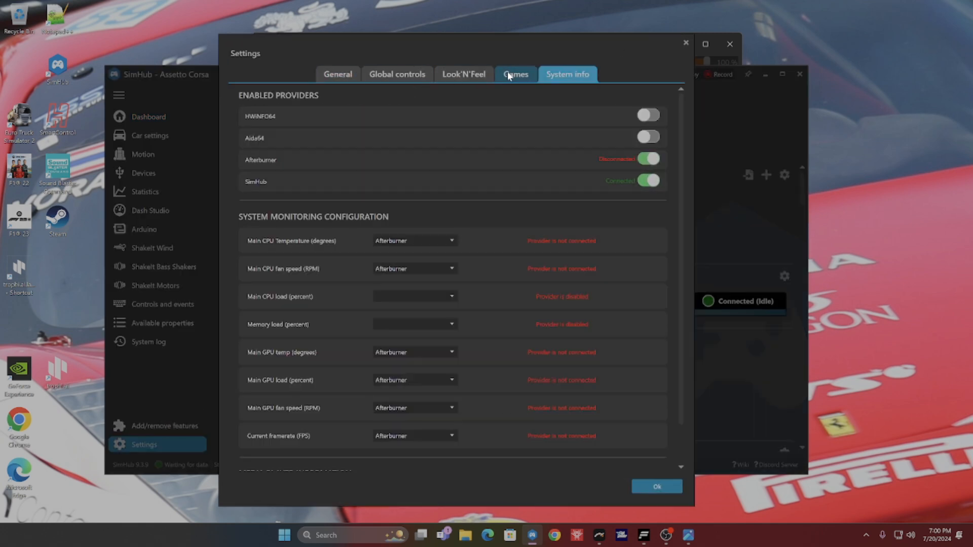
scroll(487, 213, down, 1)
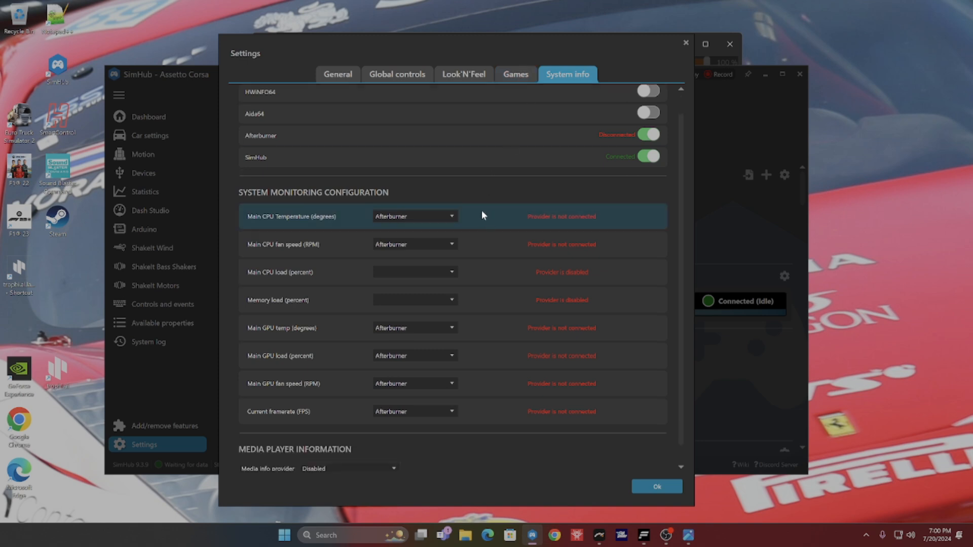
click(515, 71)
click(470, 80)
click(418, 78)
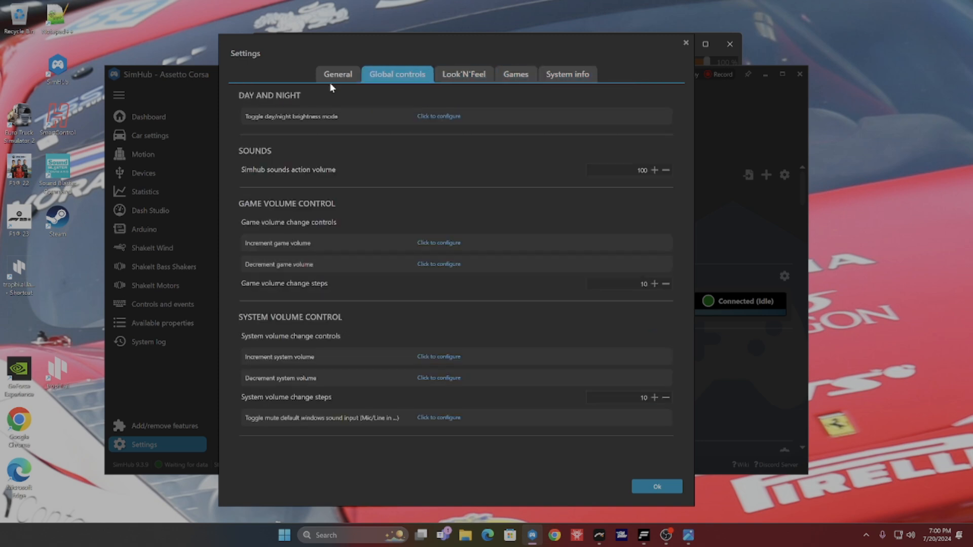
click(329, 83)
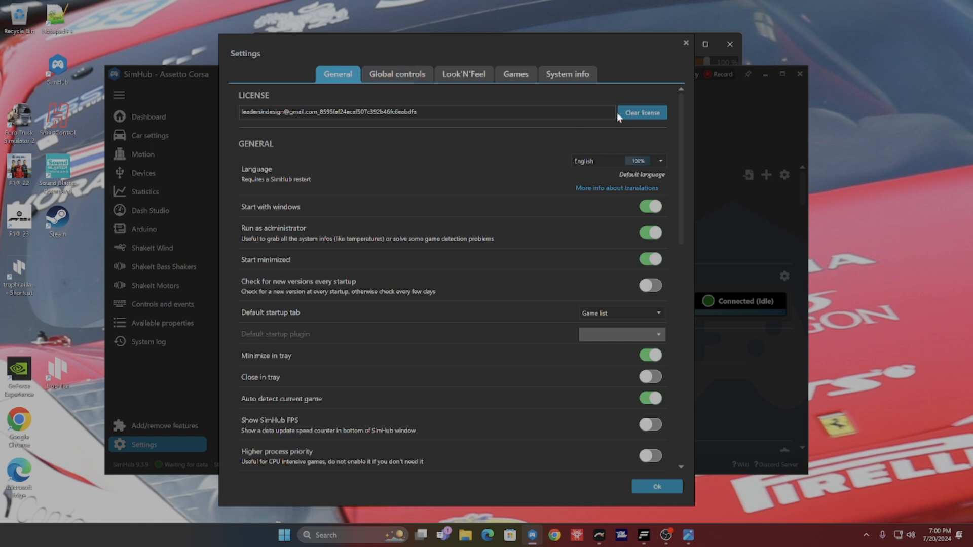
click(642, 484)
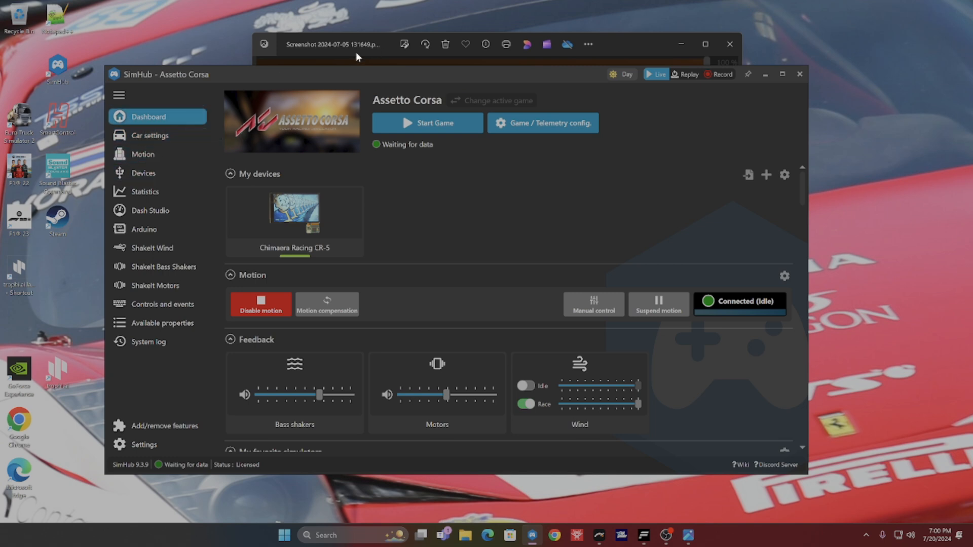
Step: Examine the motion output settings for the 3 DOFs / 4 corners platform and check the actuator port screenshot against them
click(149, 157)
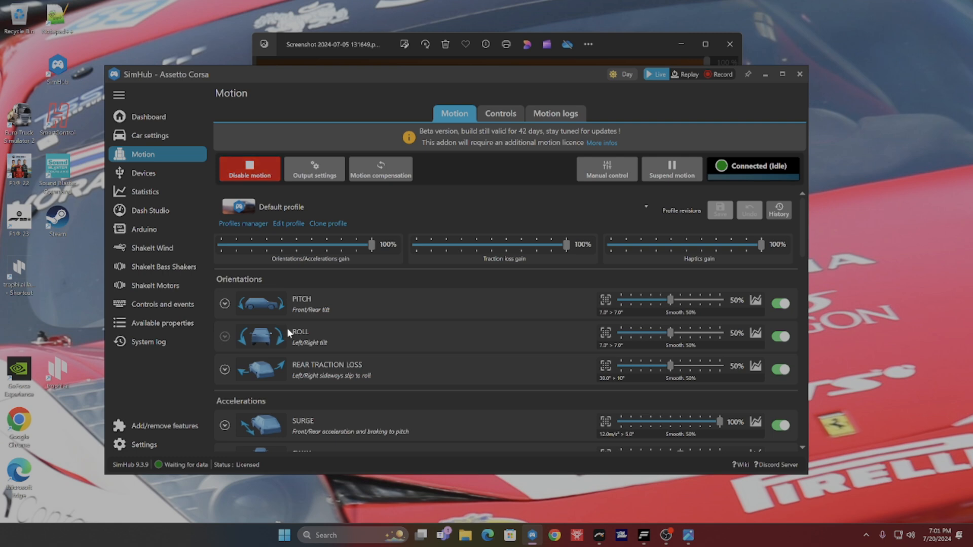
click(351, 171)
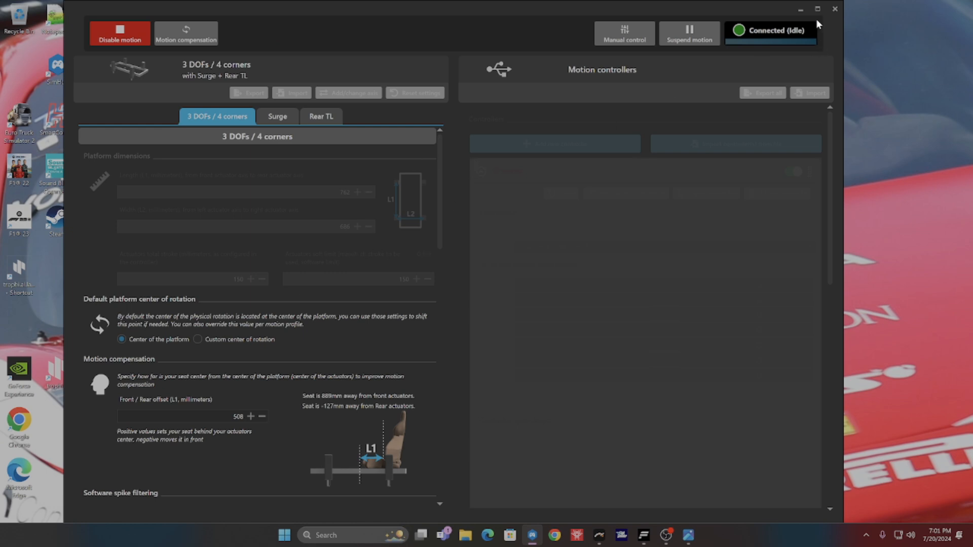
scroll(204, 443, down, 3)
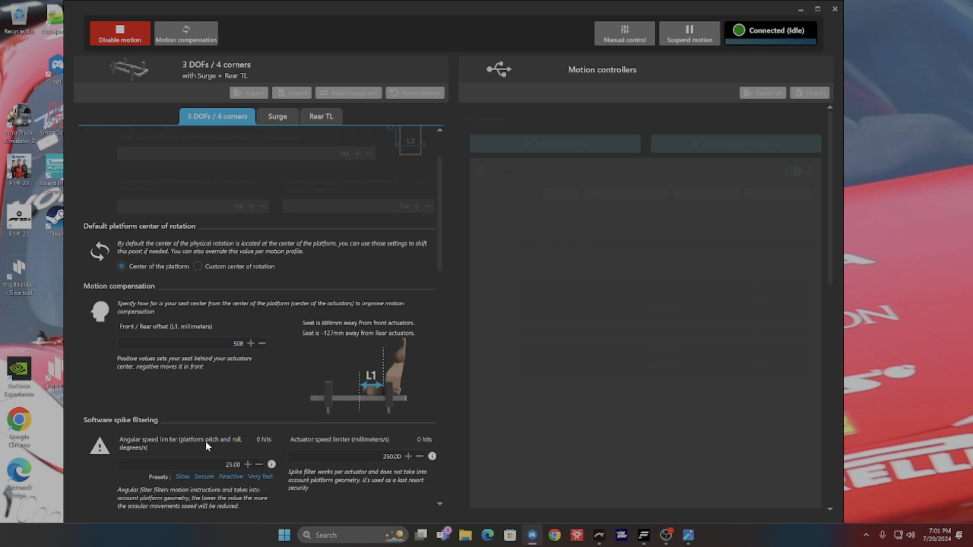
scroll(207, 444, up, 3)
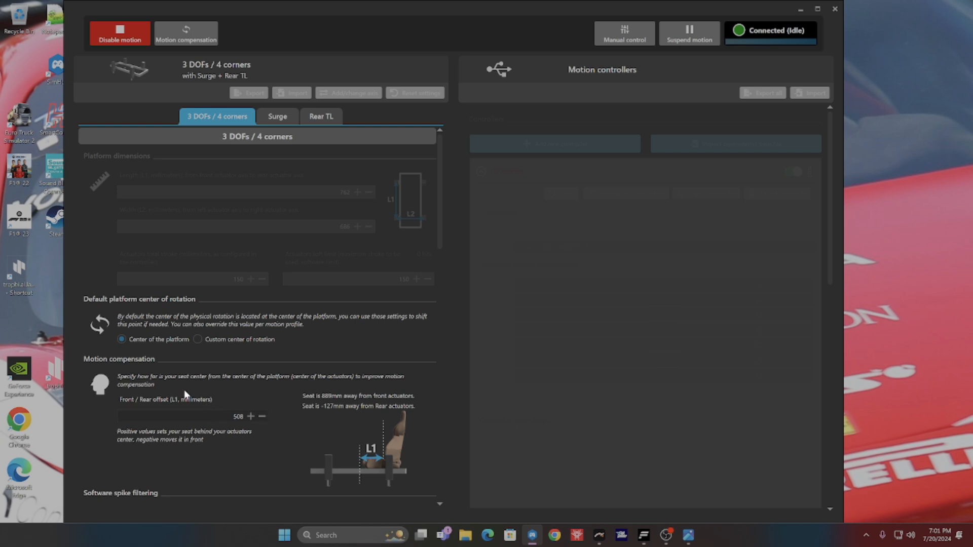
click(687, 534)
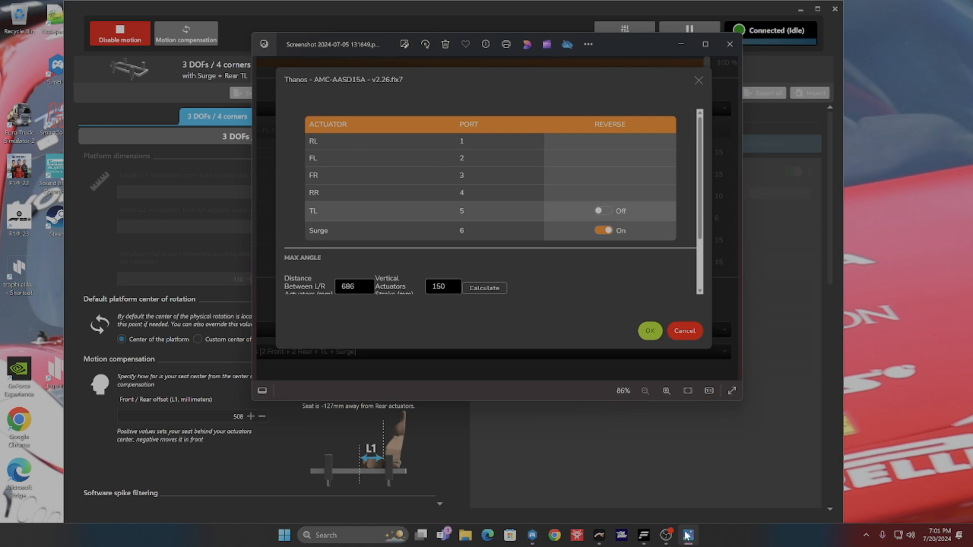
click(684, 532)
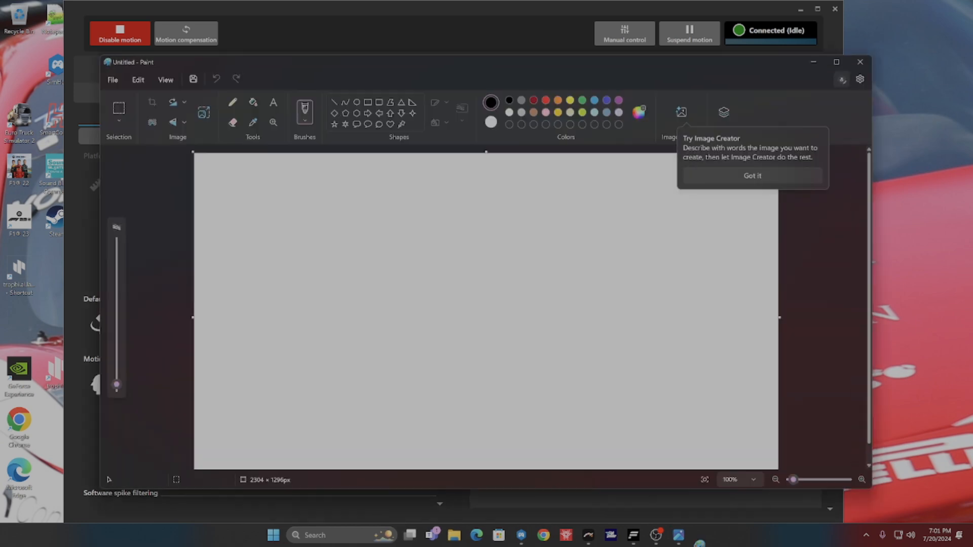
Step: Paste the captured desktop image into a blank Paint canvas, find the output settings in it, and minimise Paint
key(ctrl+v)
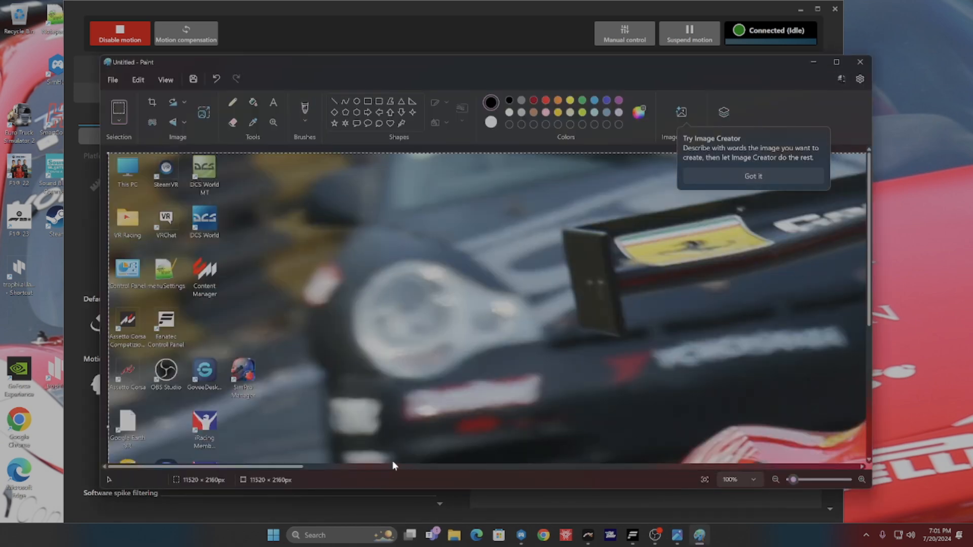
scroll(554, 394, down, 2)
scroll(555, 395, down, 5)
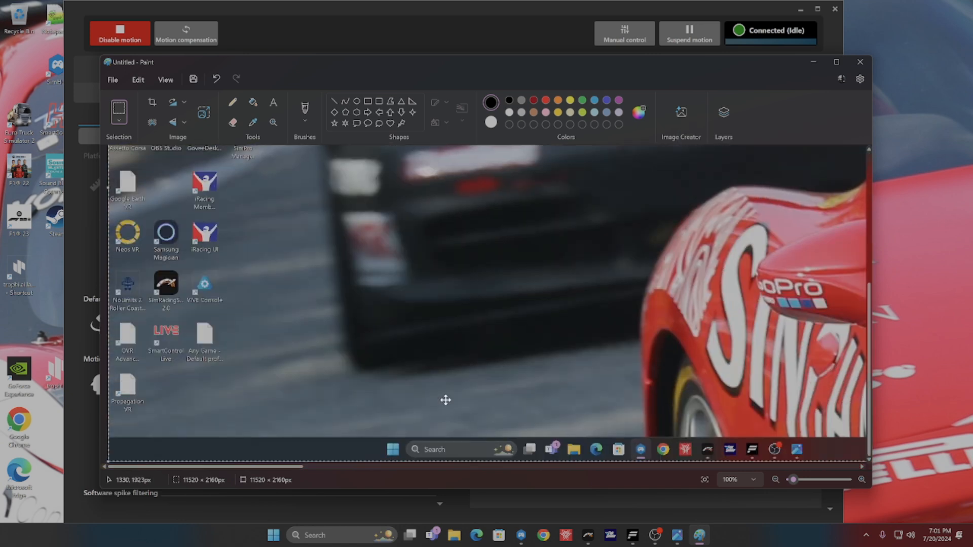
mouse_move(287, 469)
mouse_down()
mouse_move(549, 463)
mouse_move(622, 448)
mouse_move(585, 436)
mouse_up()
click(809, 60)
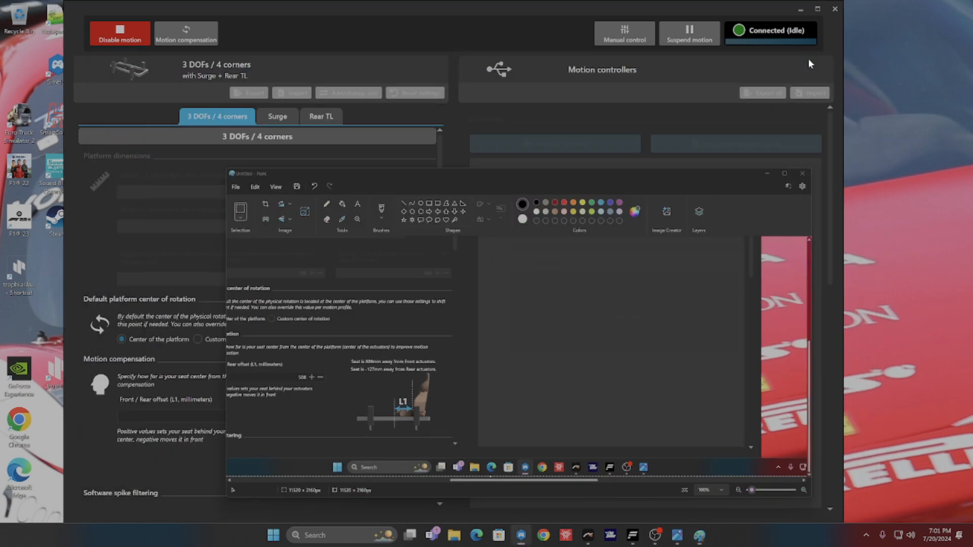
Step: Disable motion in SimHub's motion output settings
click(116, 35)
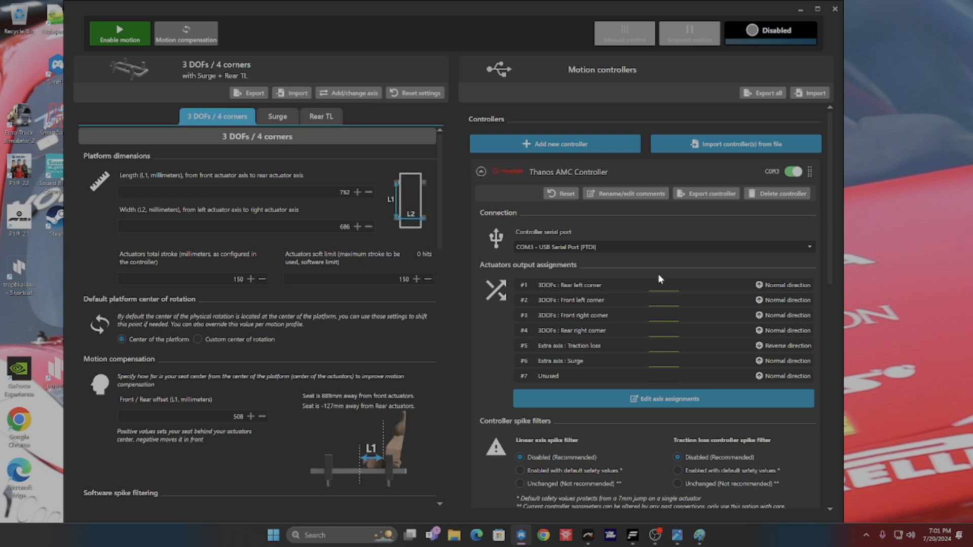
Step: Reset the 3 DOFs / 4 corners platform settings to defaults and delete the existing Thanos AMC Controller
click(417, 92)
click(547, 320)
click(760, 194)
click(552, 316)
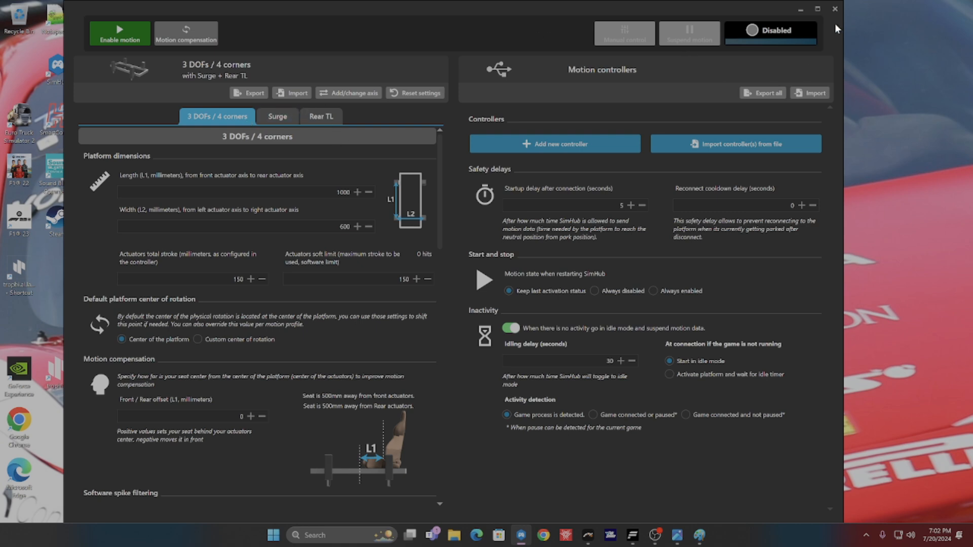
Step: Close and reopen the motion output settings, and add a Thanos AMC Controller as a new motion controller
click(834, 9)
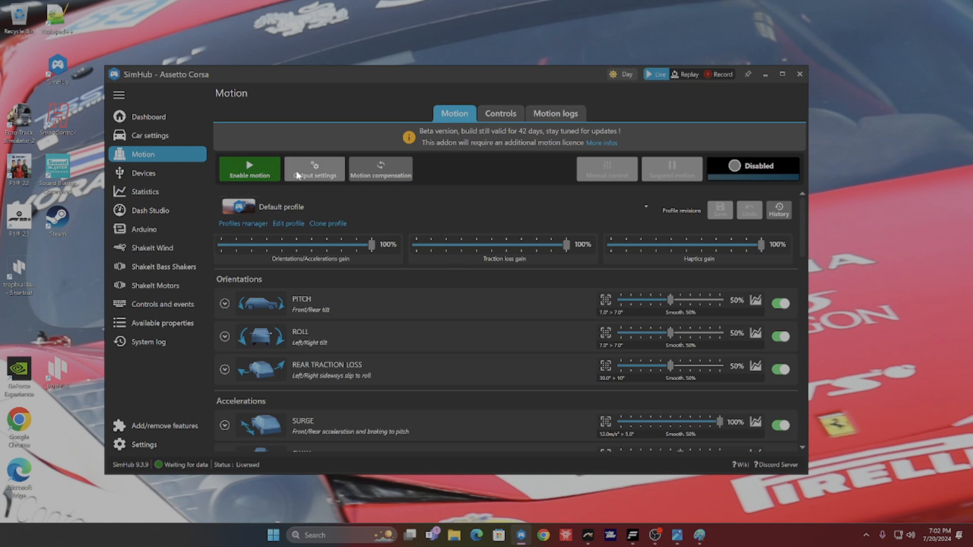
drag(494, 71, 489, 39)
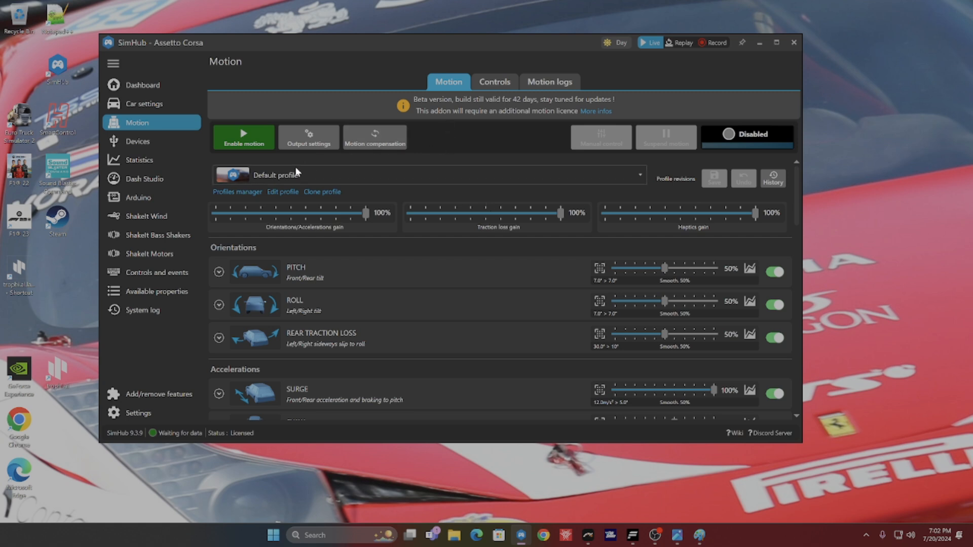
click(306, 142)
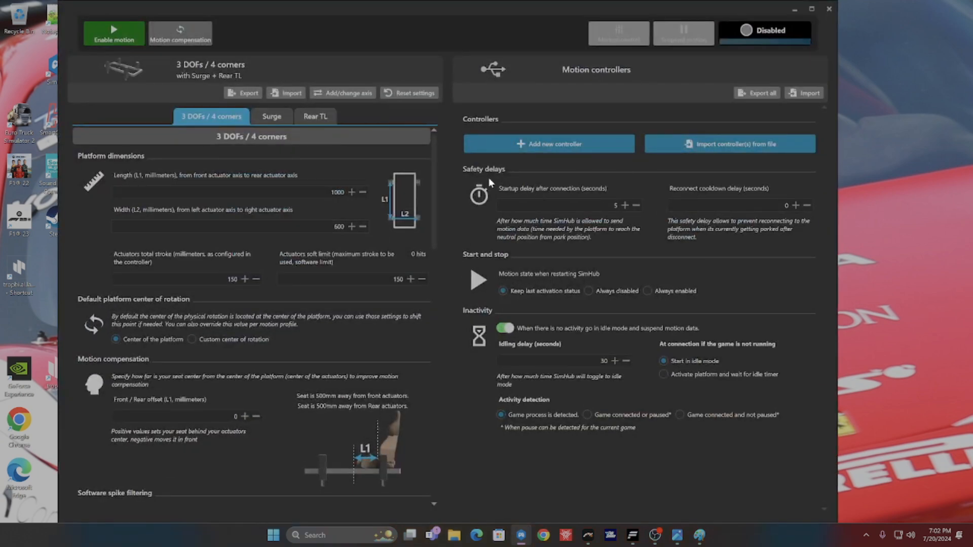
click(551, 145)
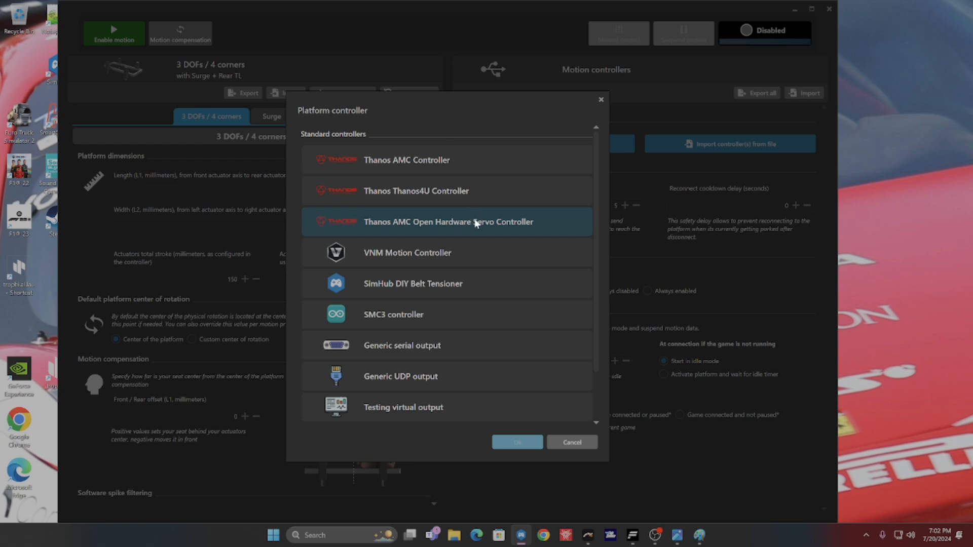
click(490, 162)
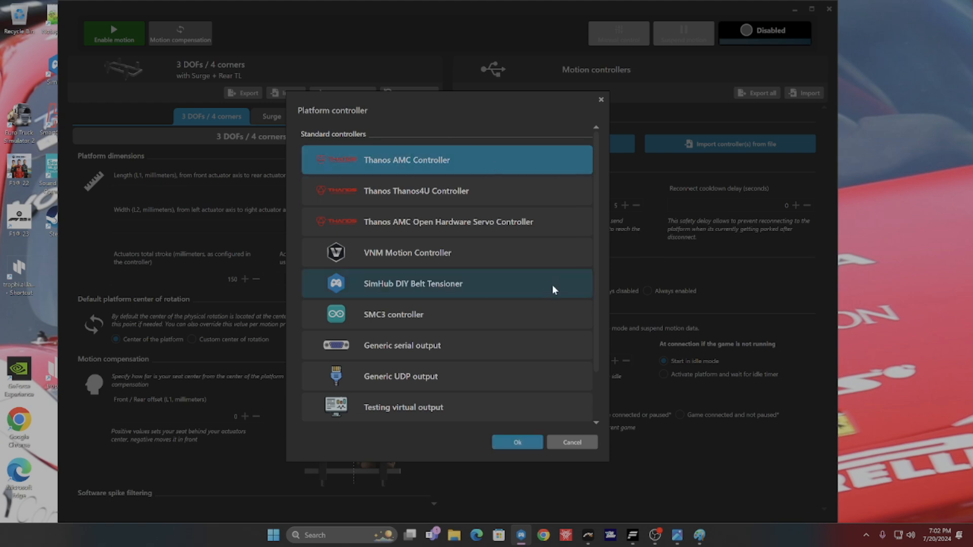
click(505, 441)
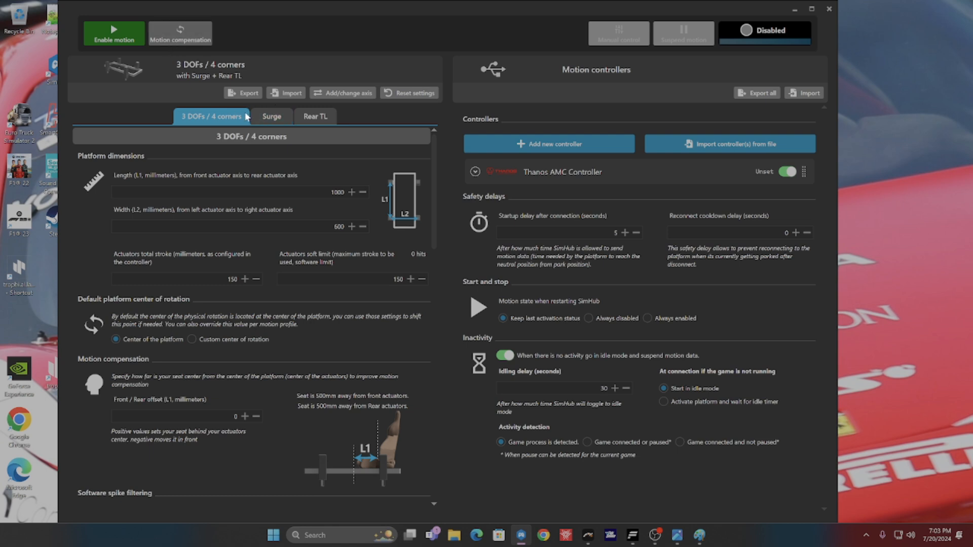
Step: Look over the Surge and Rear TL sections, and move the Paint reference image out of the way of the output settings
click(262, 114)
click(320, 117)
click(193, 119)
click(698, 536)
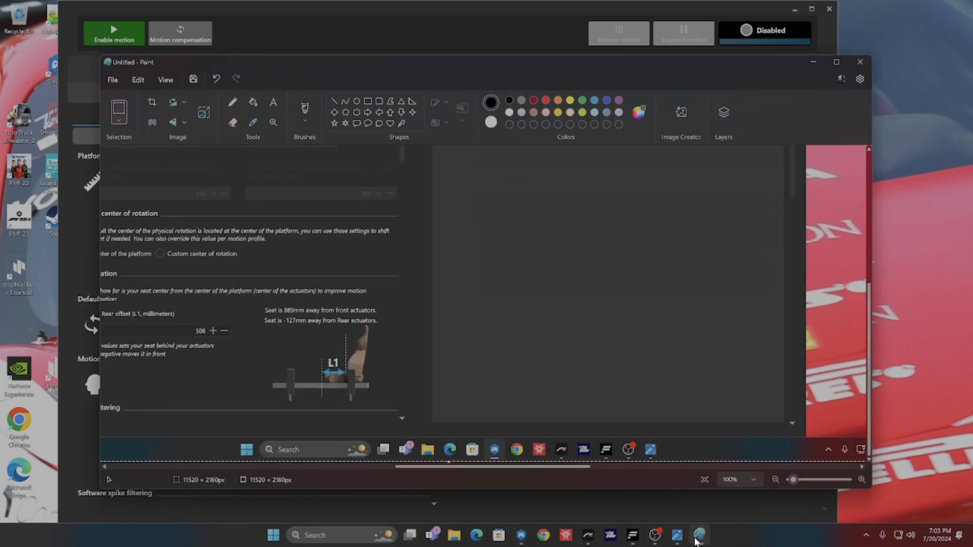
drag(425, 60, 0, 60)
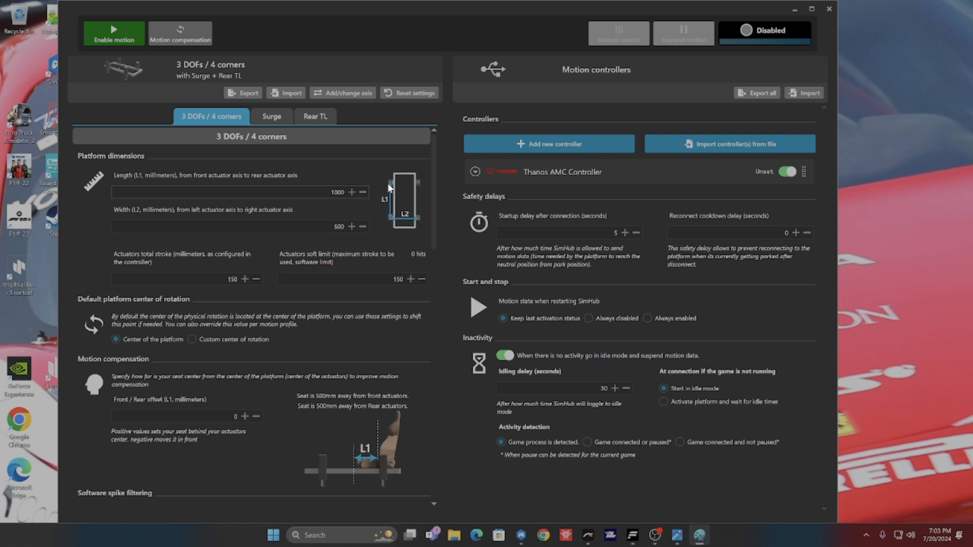
Step: Set the platform dimensions to a length of 762 mm and a width of 686 mm
click(357, 193)
text(762)
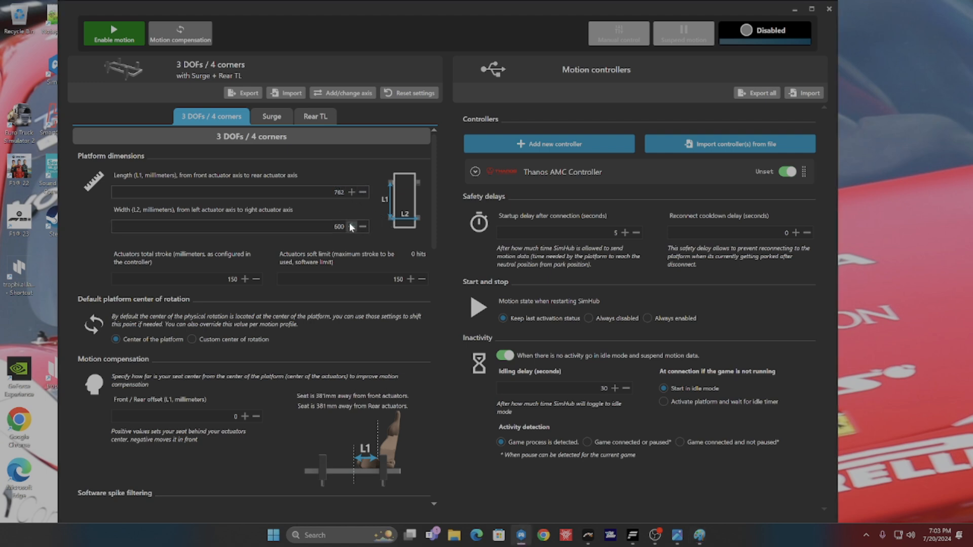
key(Tab)
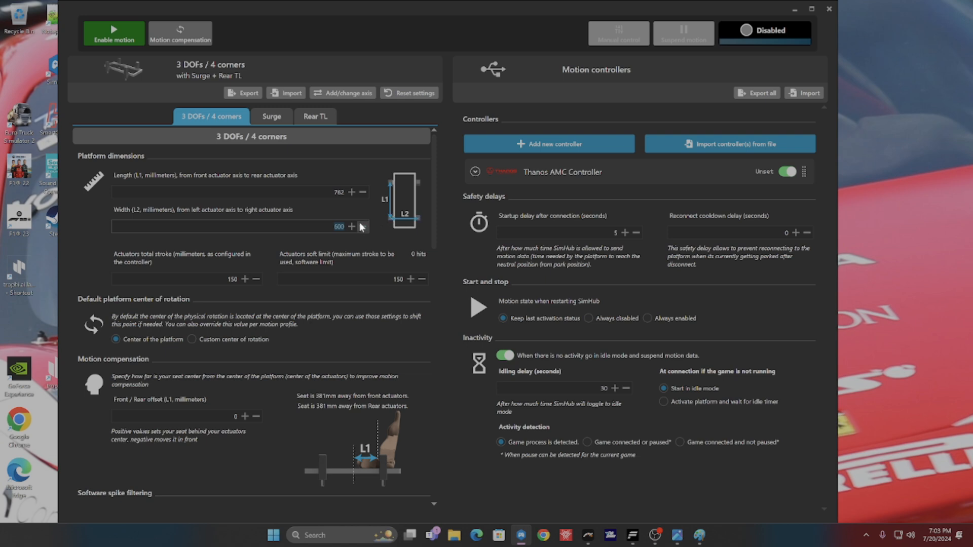
text(686)
click(396, 248)
Step: Set the motion compensation front / rear offset to 508 mm
drag(435, 221, 435, 240)
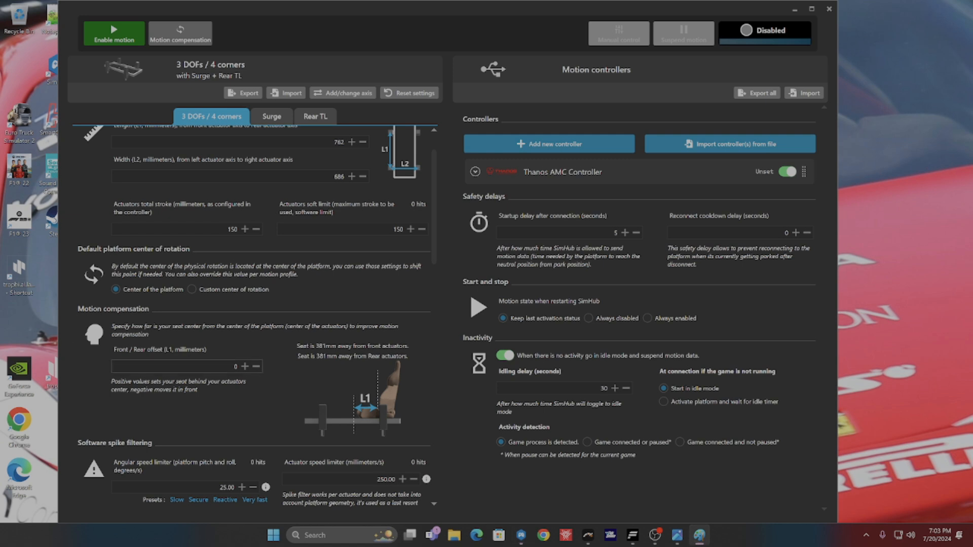
click(232, 366)
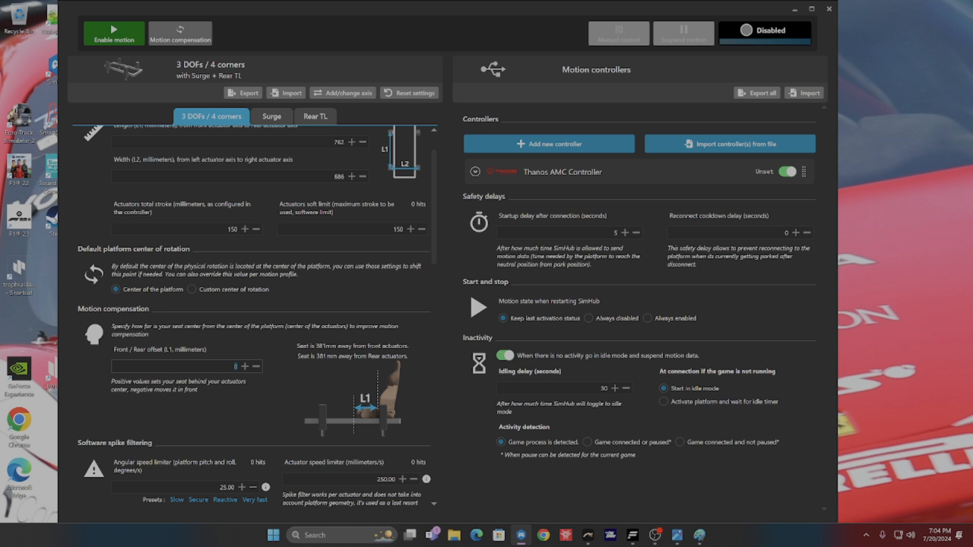
text(508)
Step: Examine the spike filtering, axis limiting, Surge and Rear TL settings of the platform, ending at the platform dimensions
scroll(370, 354, down, 7)
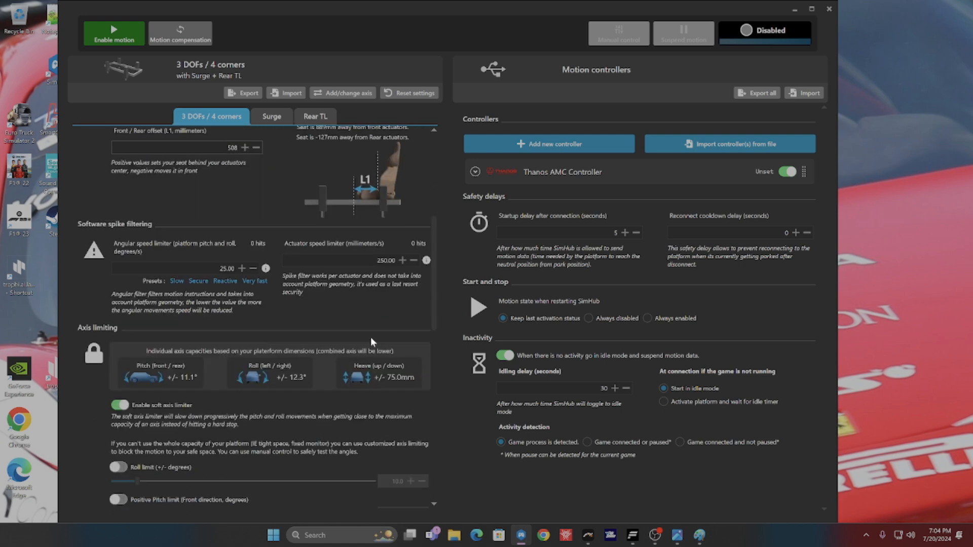
scroll(366, 342, down, 4)
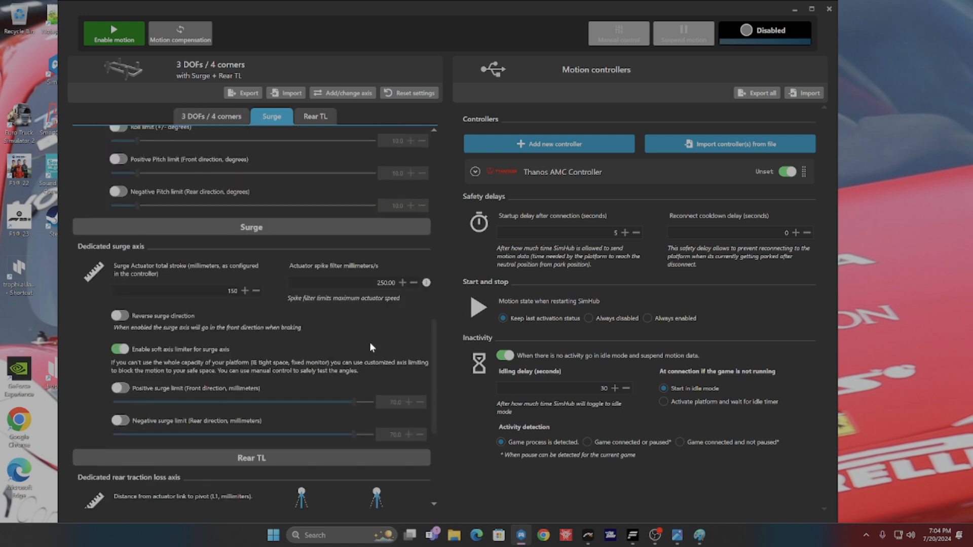
scroll(369, 342, down, 3)
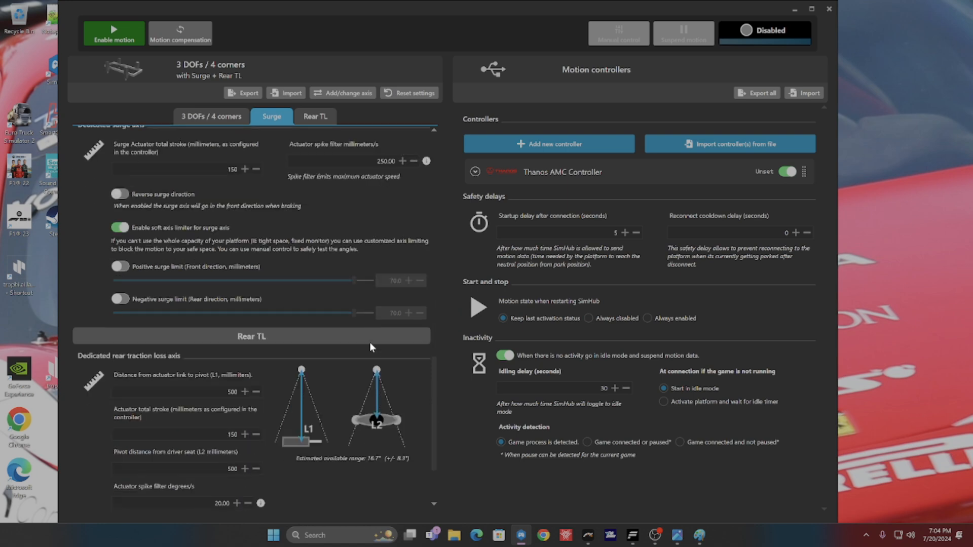
scroll(372, 346, down, 1)
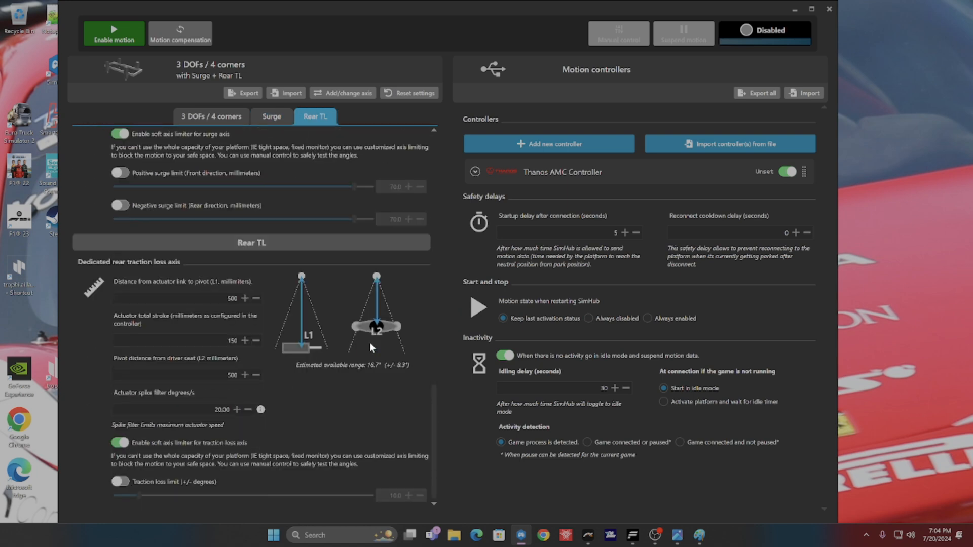
scroll(369, 342, up, 7)
scroll(366, 348, up, 5)
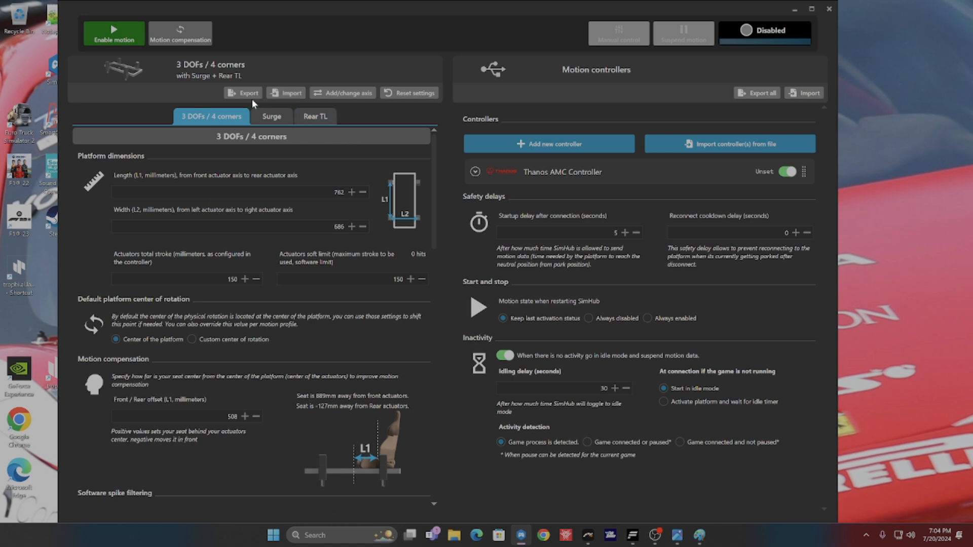
click(265, 117)
click(304, 113)
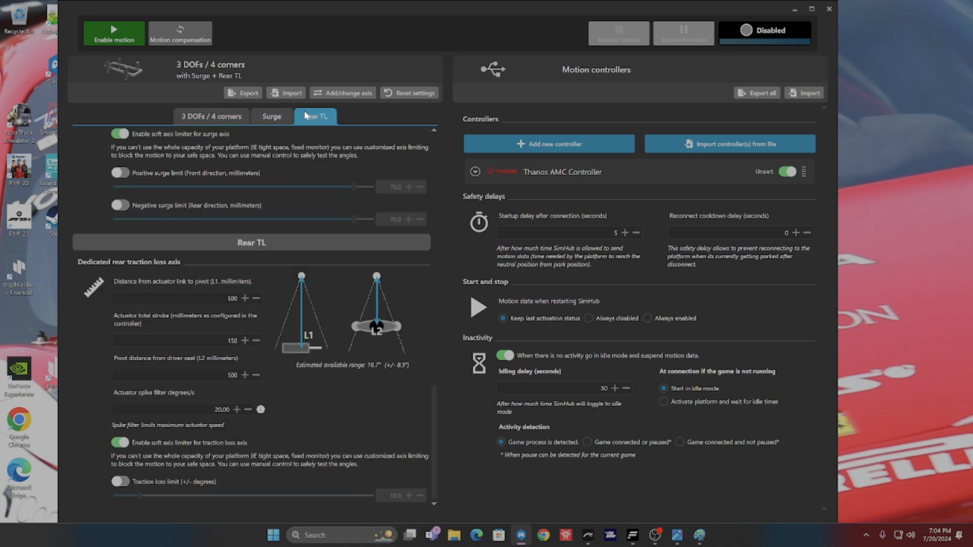
click(228, 120)
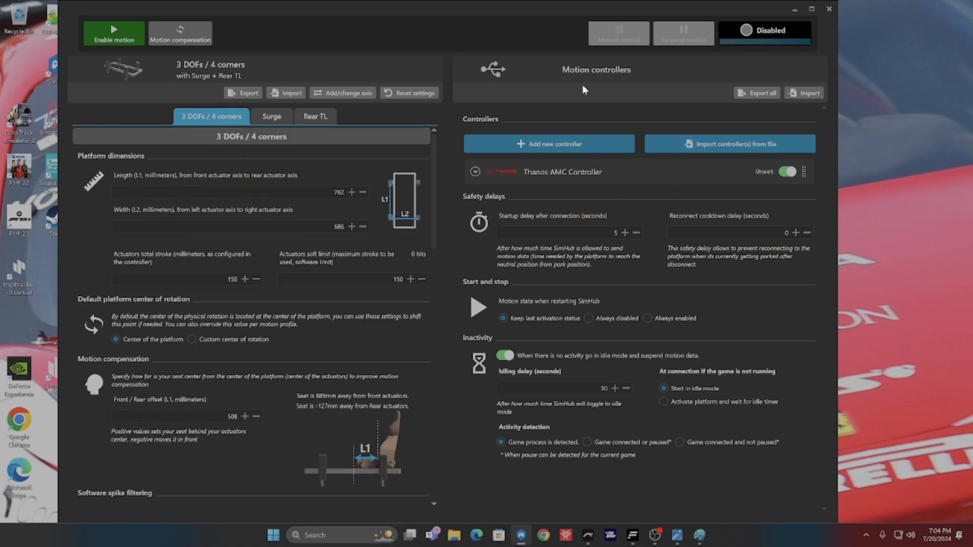
Step: Expand the Thanos AMC Controller's settings and assign it the serial port COM3 - USB Serial Port (FTDI)
click(596, 167)
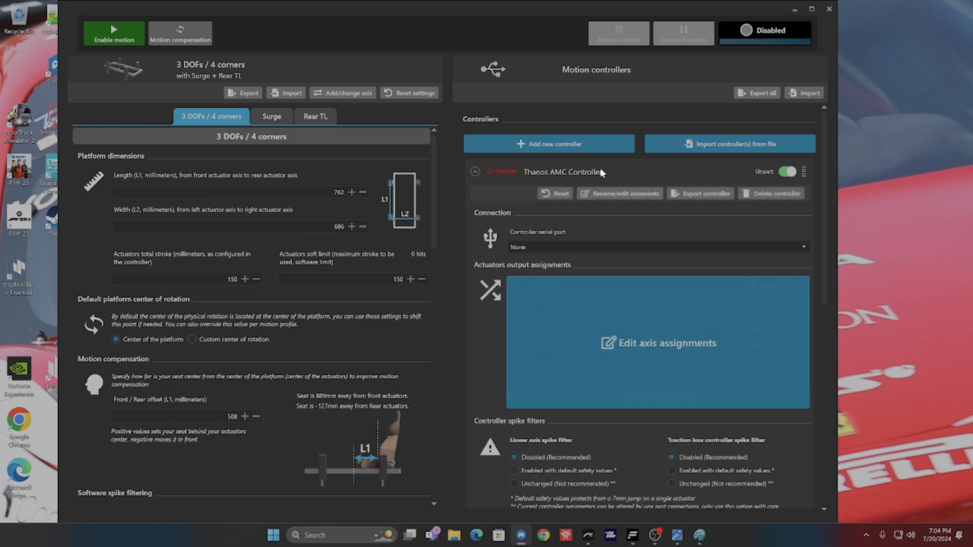
click(599, 169)
click(554, 172)
click(572, 167)
click(571, 172)
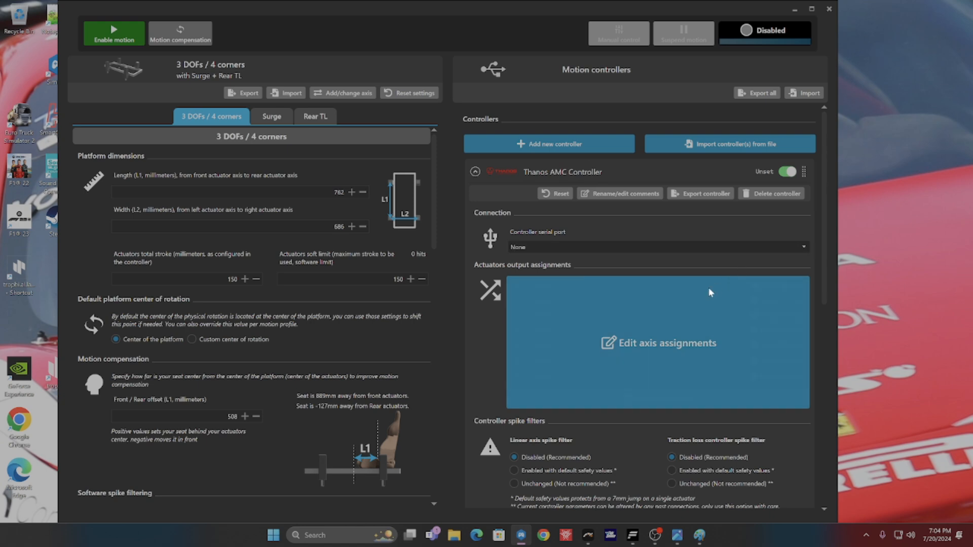
click(655, 341)
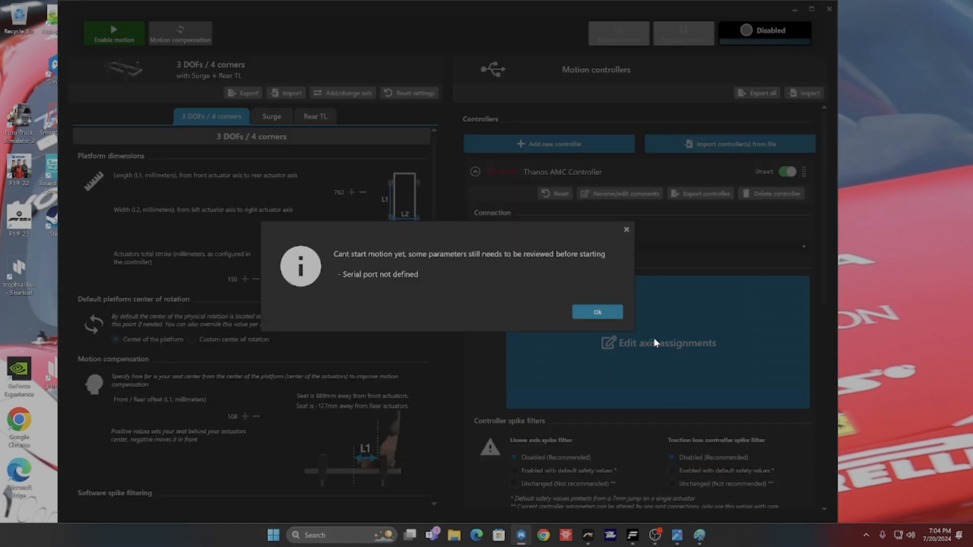
click(611, 310)
click(677, 246)
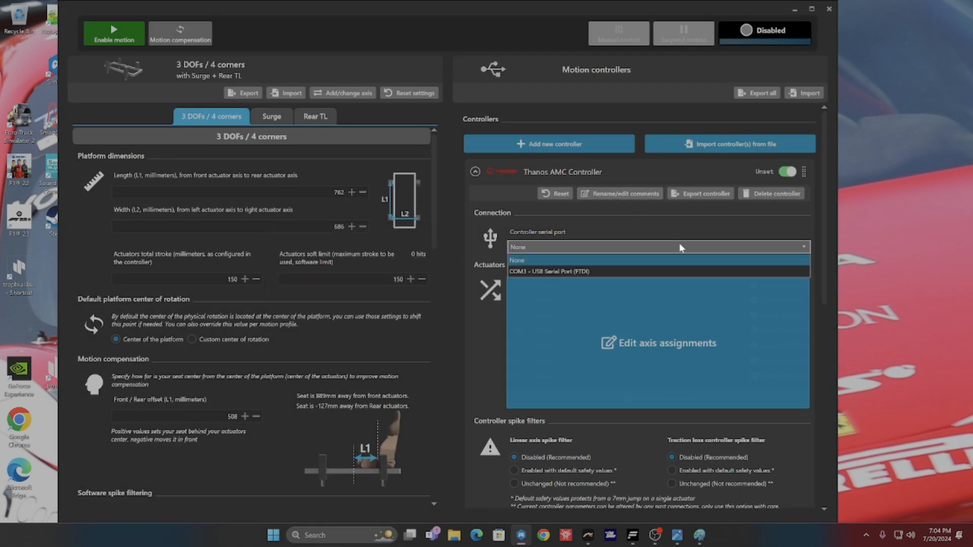
click(551, 272)
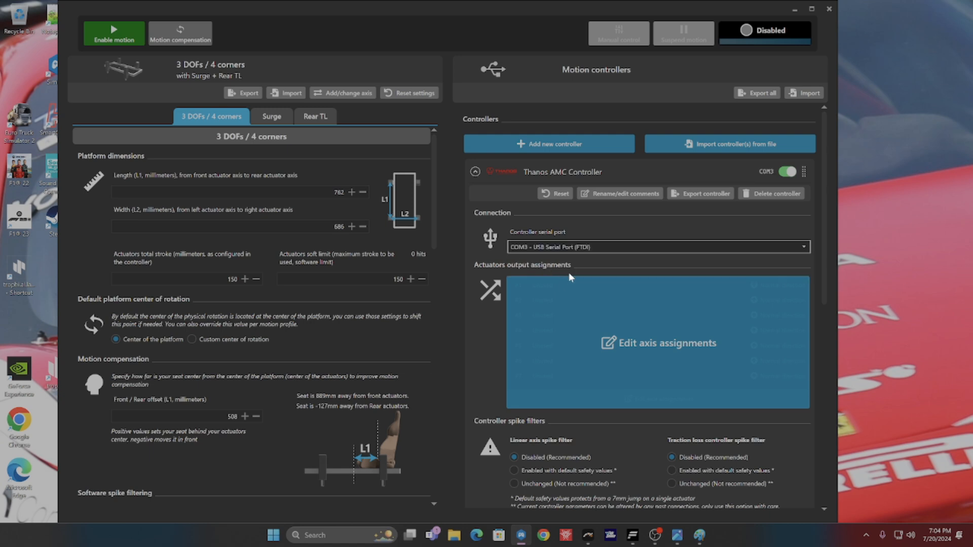
Step: Examine the controller's axis configuration and its name and comments, leaving both without making changes
click(647, 341)
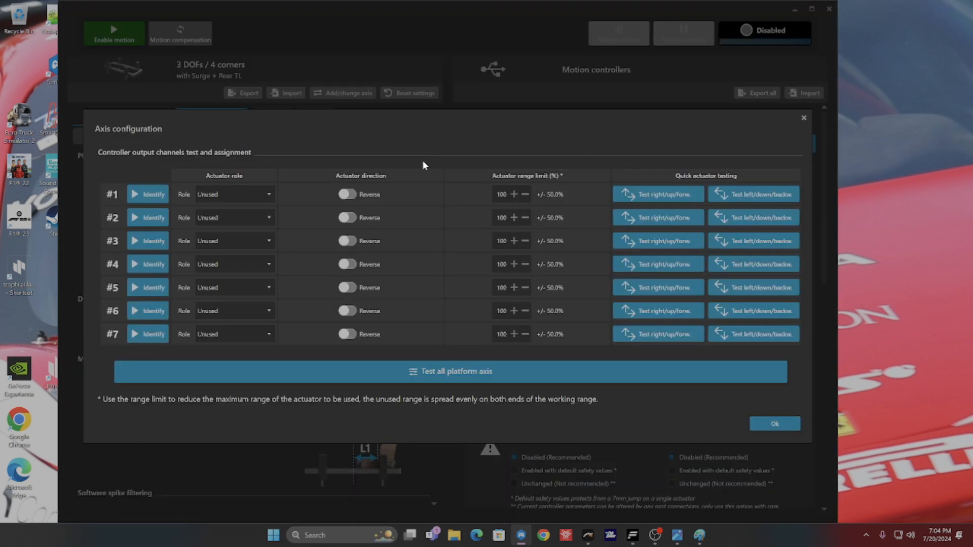
click(774, 423)
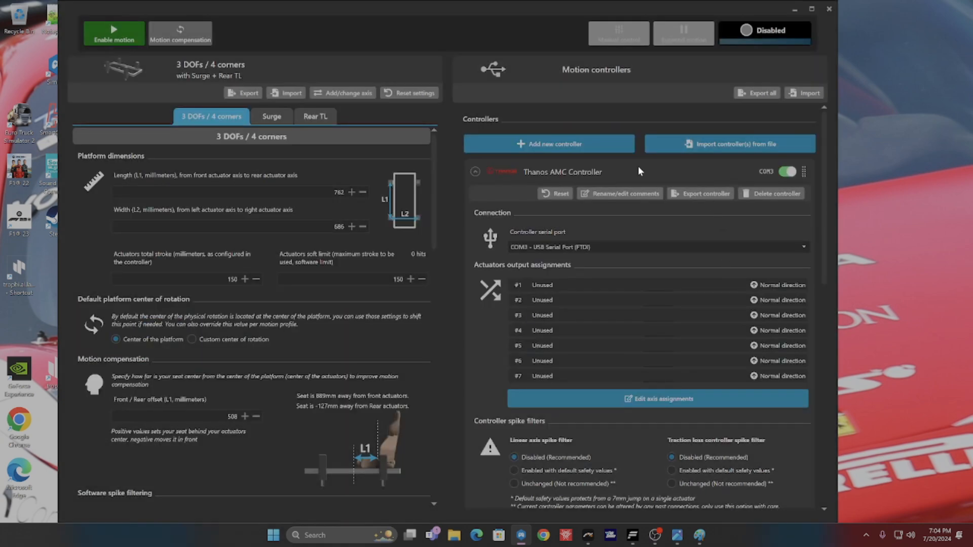
click(622, 193)
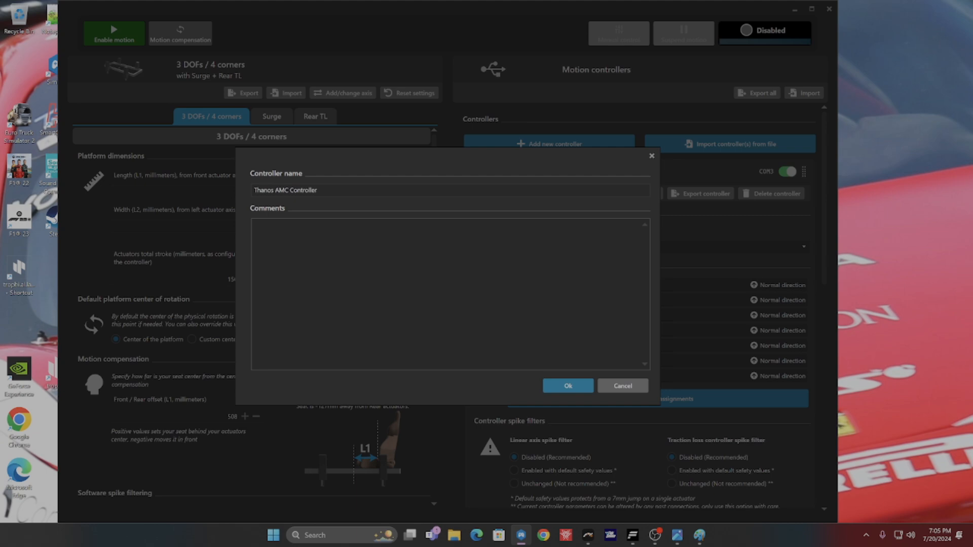
click(621, 387)
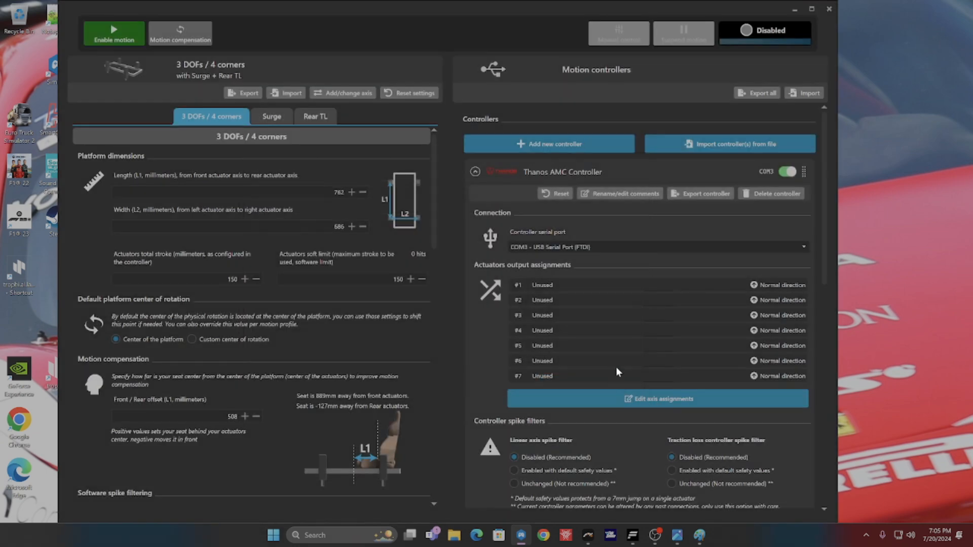
click(805, 173)
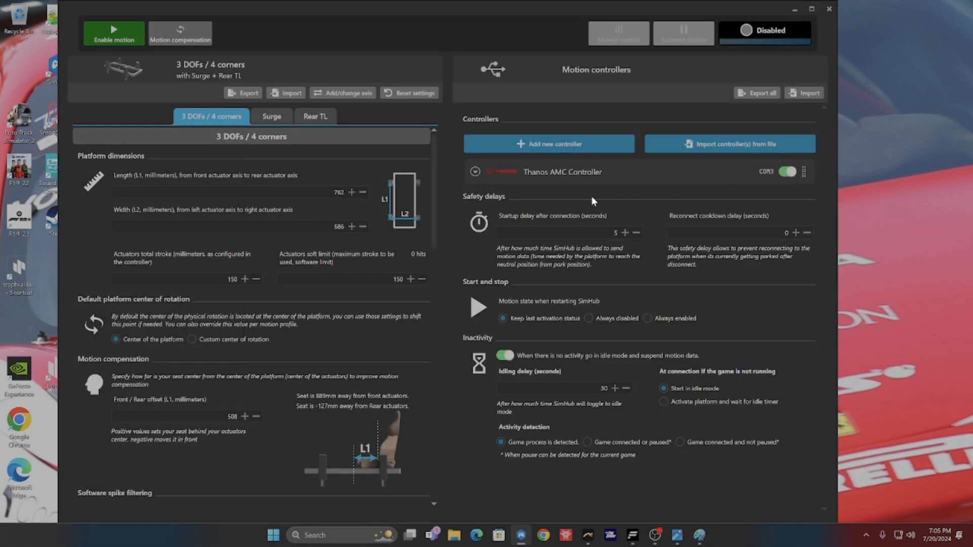
click(474, 173)
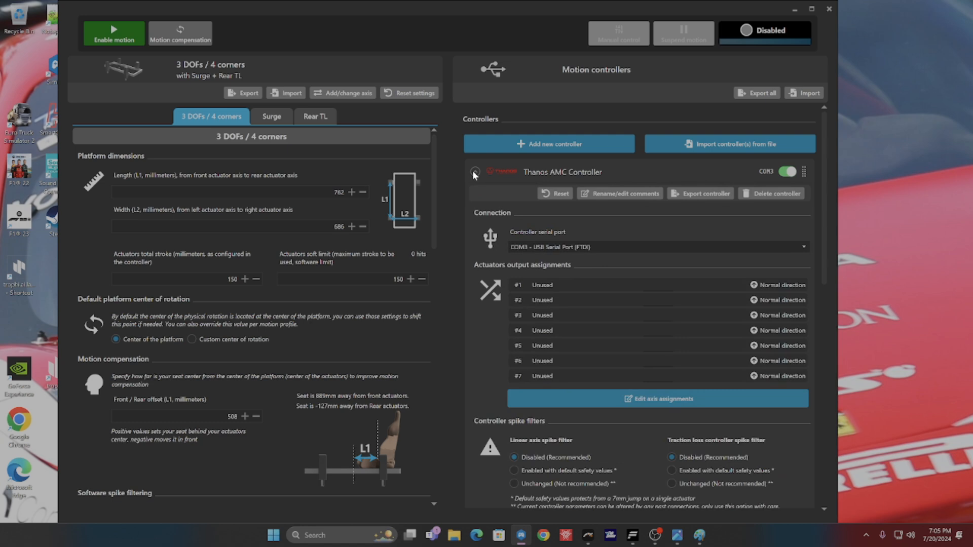
click(649, 398)
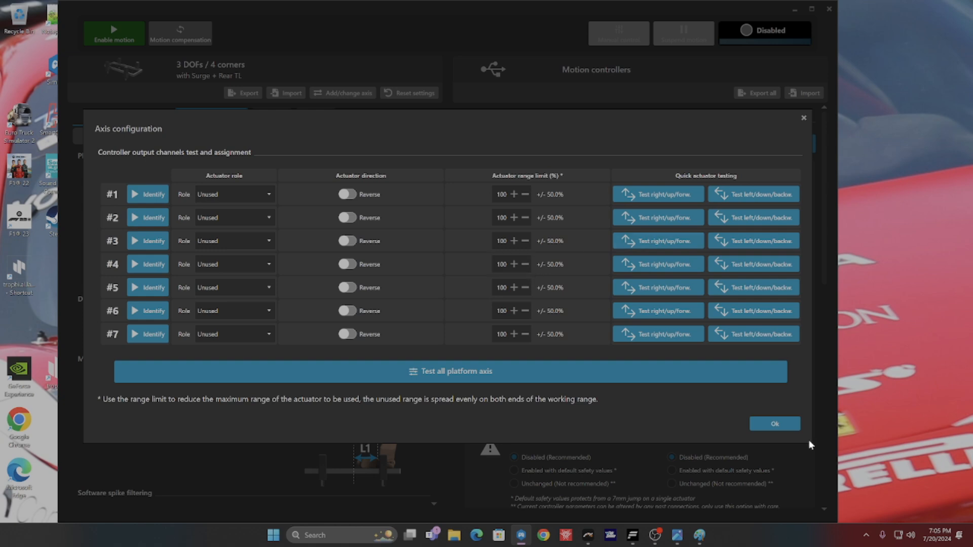
click(803, 118)
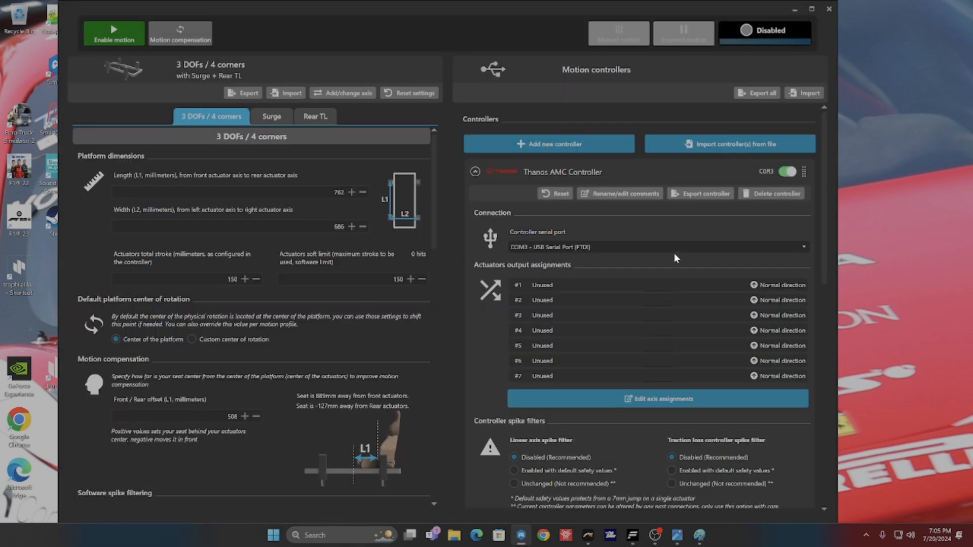
Step: Delete the newly added Thanos AMC Controller on COM3 and confirm the deletion
click(763, 196)
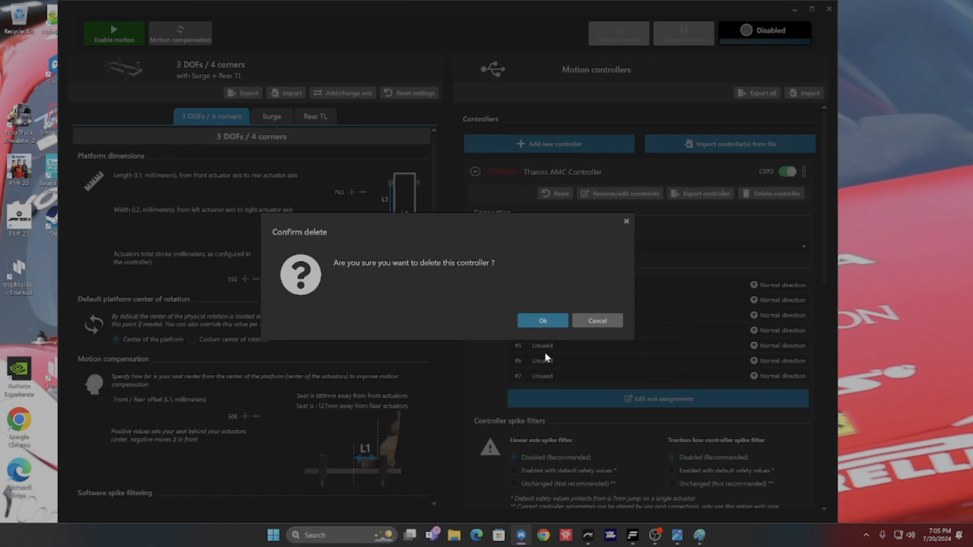
click(552, 319)
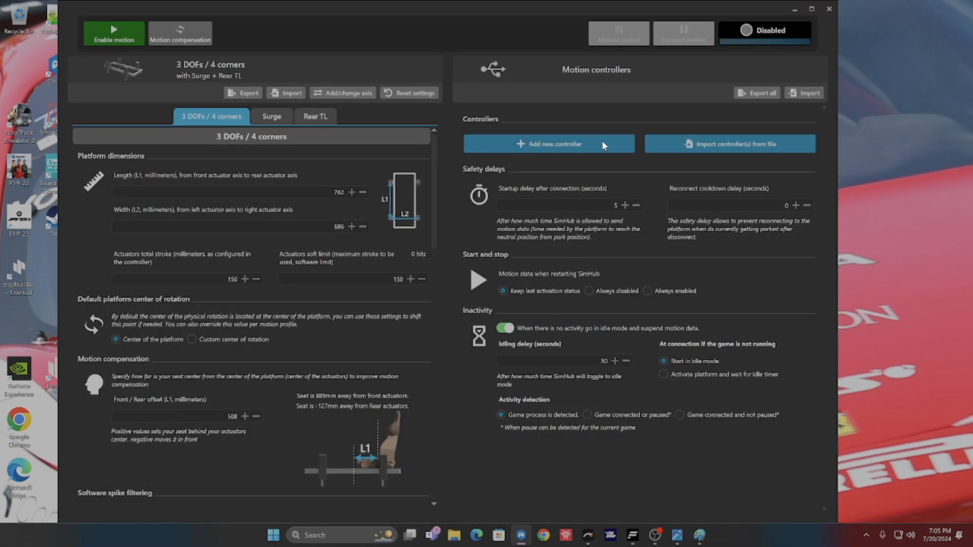
Step: Add a new Thanos AMC Controller and set its serial port to COM3 - USB Serial Port (FTDI)
click(602, 141)
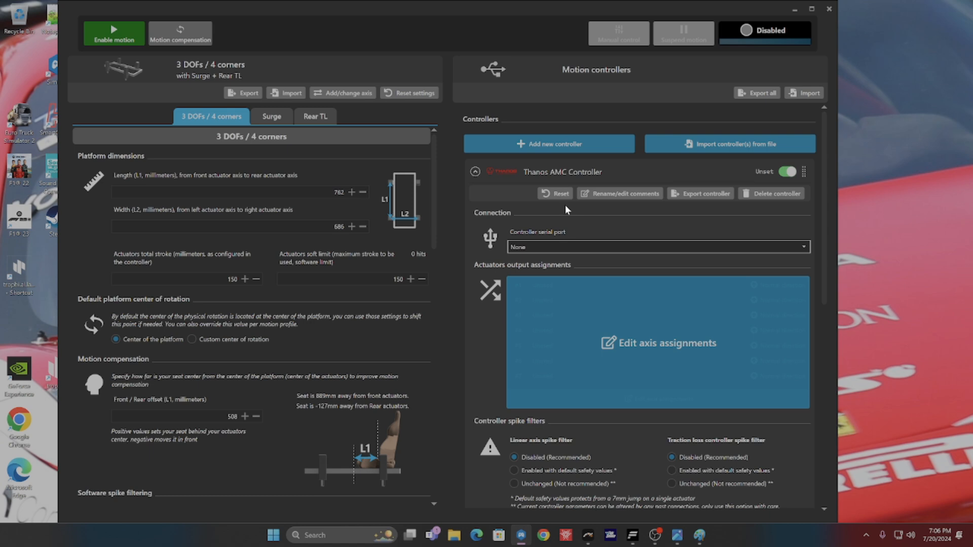
click(698, 246)
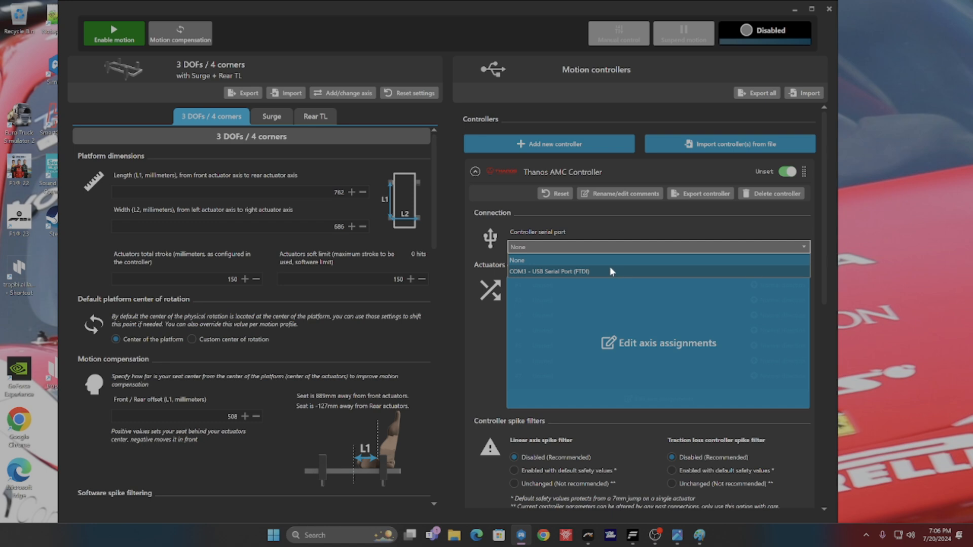
click(621, 216)
click(603, 251)
click(578, 272)
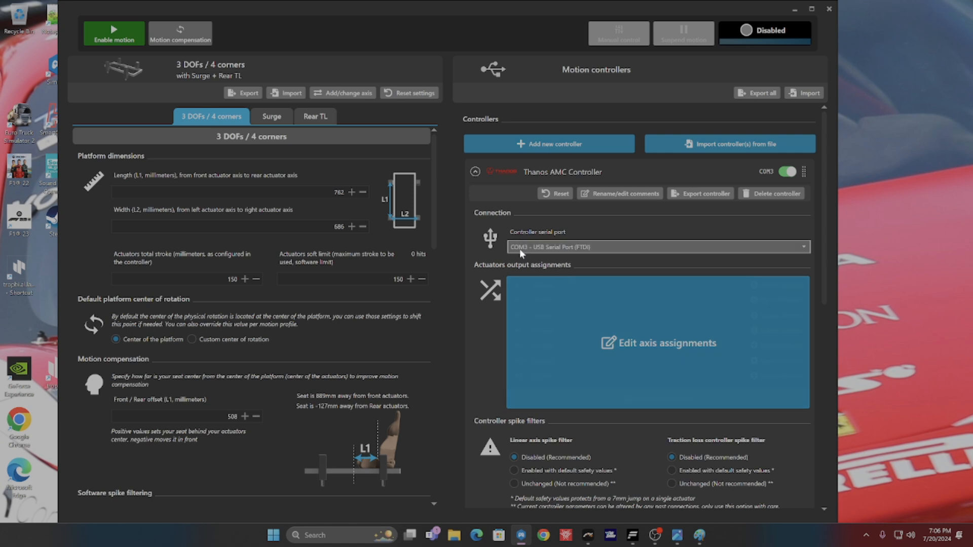
Step: Open the controller's axis assignments and bring up the reference screenshot of the actuator ports beside the role settings
click(649, 342)
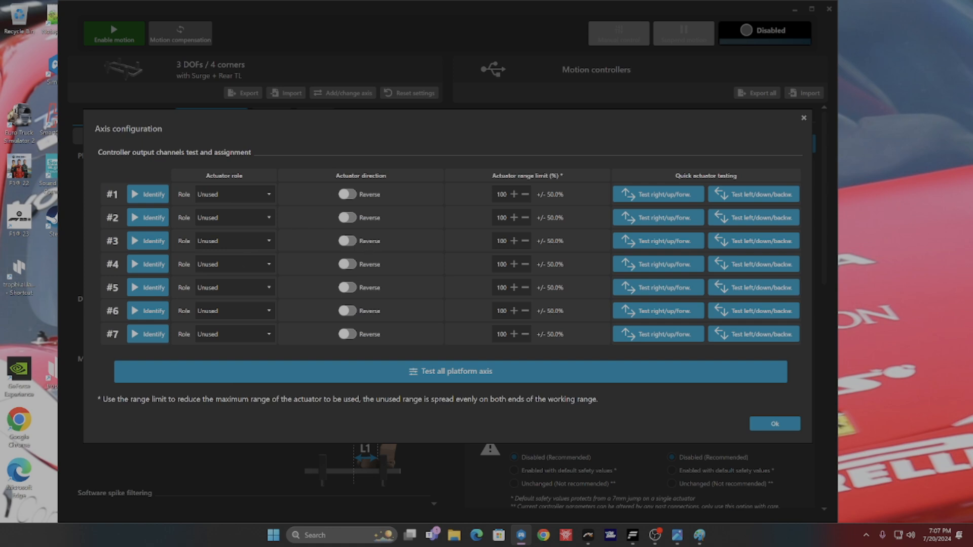
key(alt+Tab)
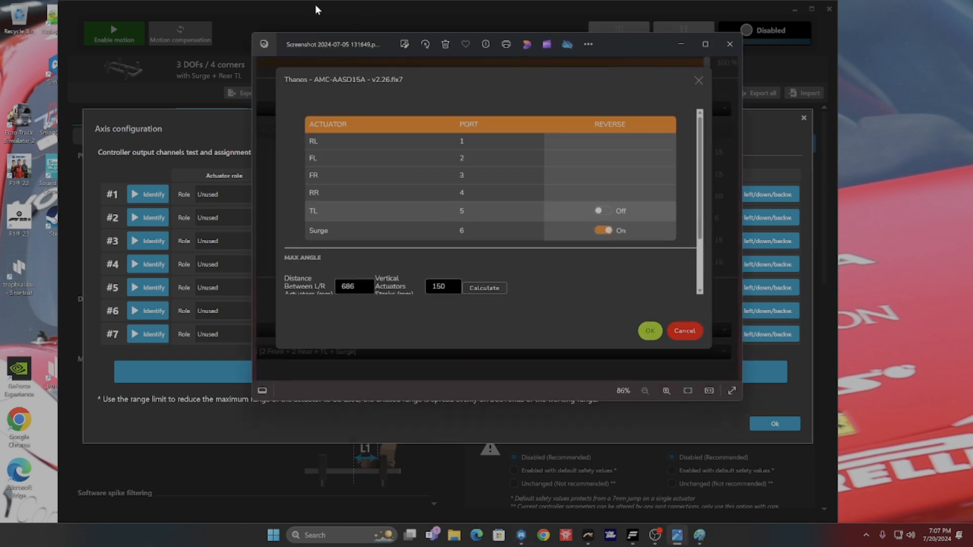
drag(342, 34, 584, 24)
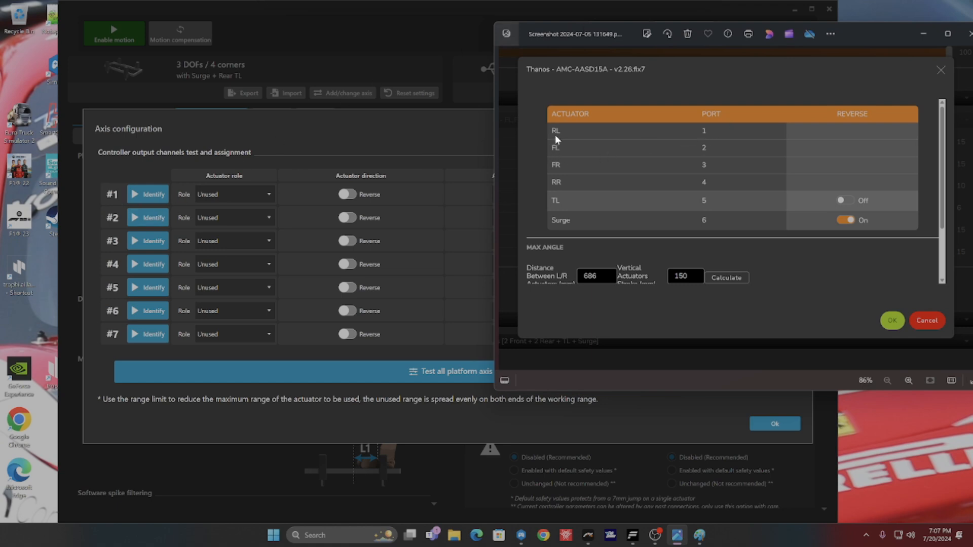
Step: Following the reference screenshot, assign output #1 to the 3DOFs rear left corner and output #2 to the front left corner
click(235, 196)
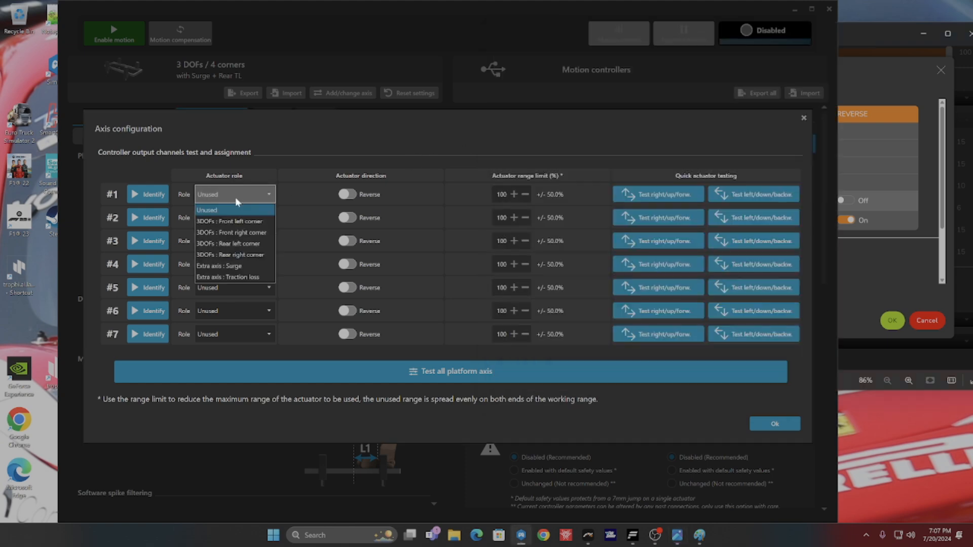
click(253, 242)
click(862, 172)
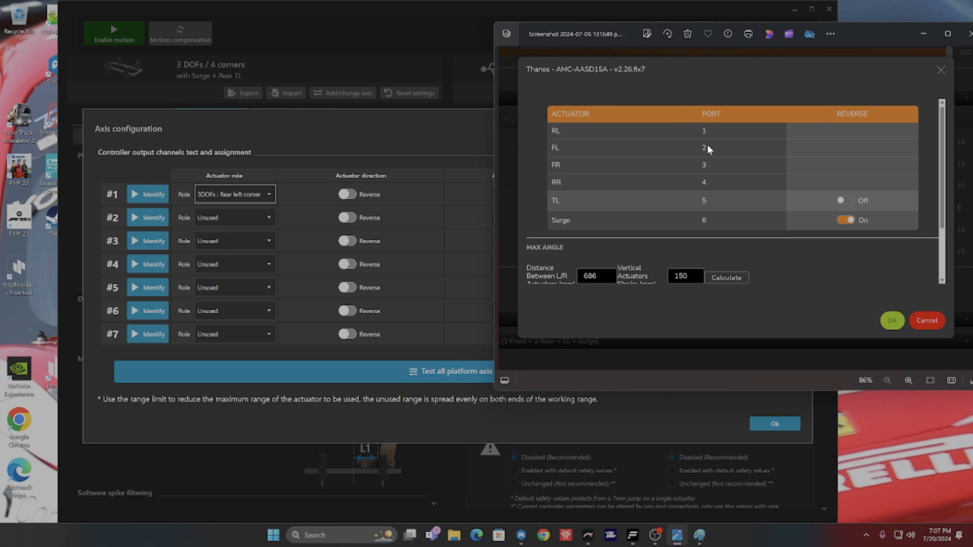
click(263, 218)
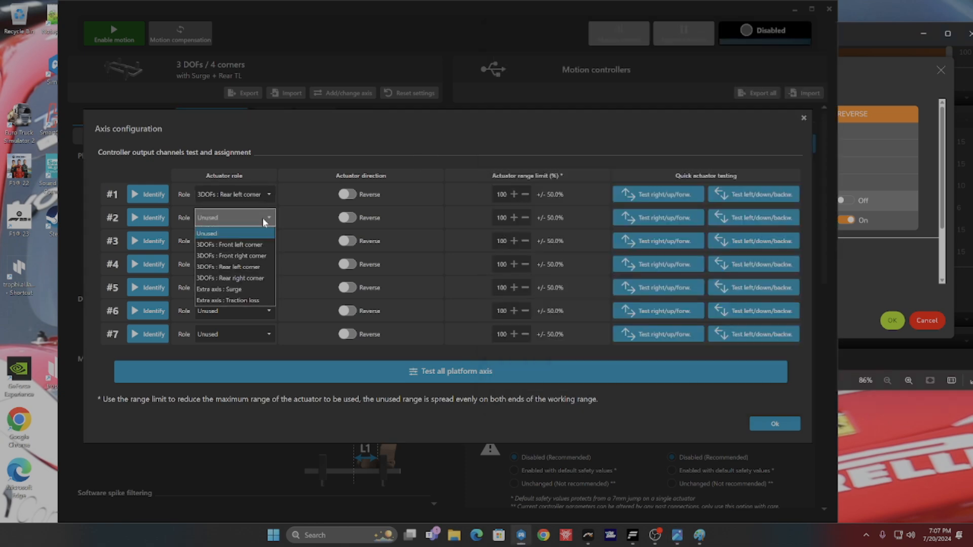
click(257, 245)
Step: Following the reference screenshot, assign output #3 to the 3DOFs front right corner and output #4 to the rear right corner
click(844, 179)
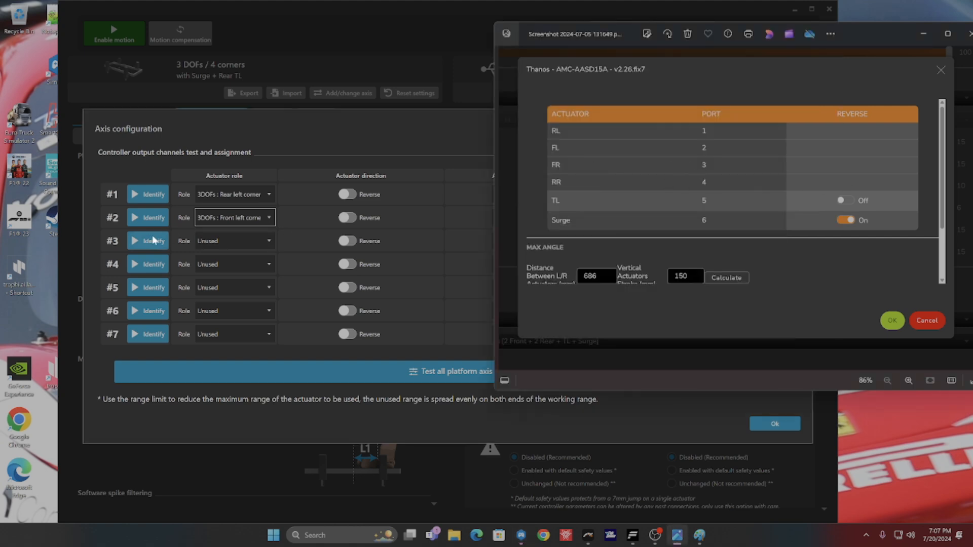
click(236, 241)
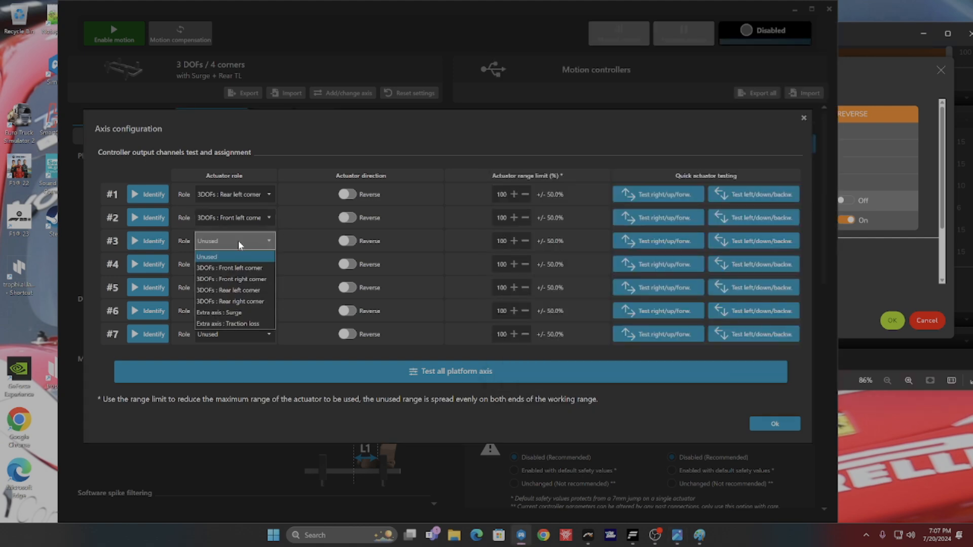
click(258, 279)
click(880, 172)
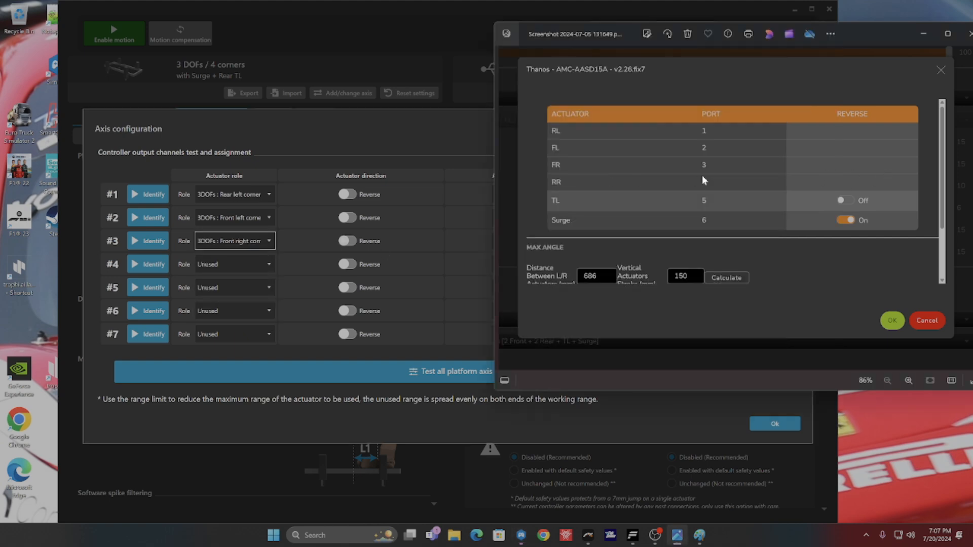
click(256, 265)
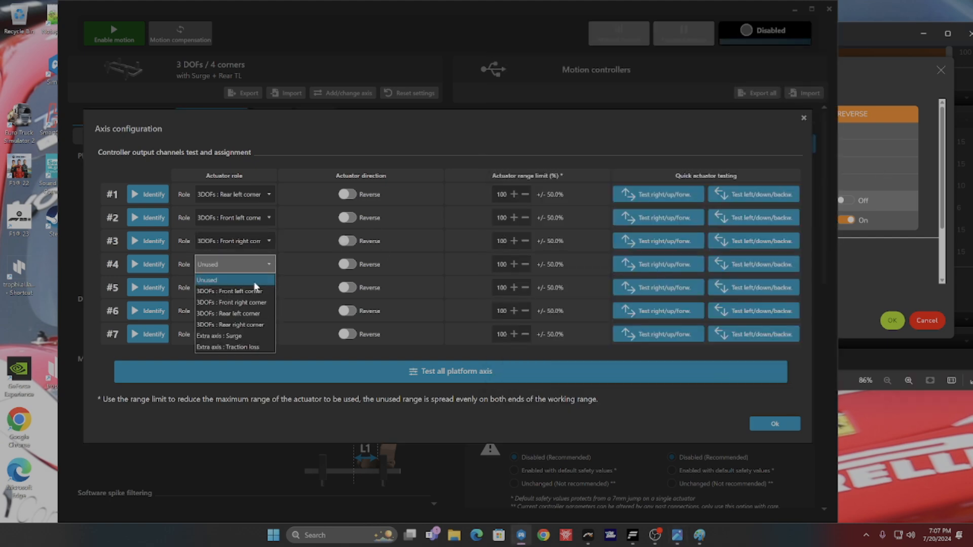
click(314, 325)
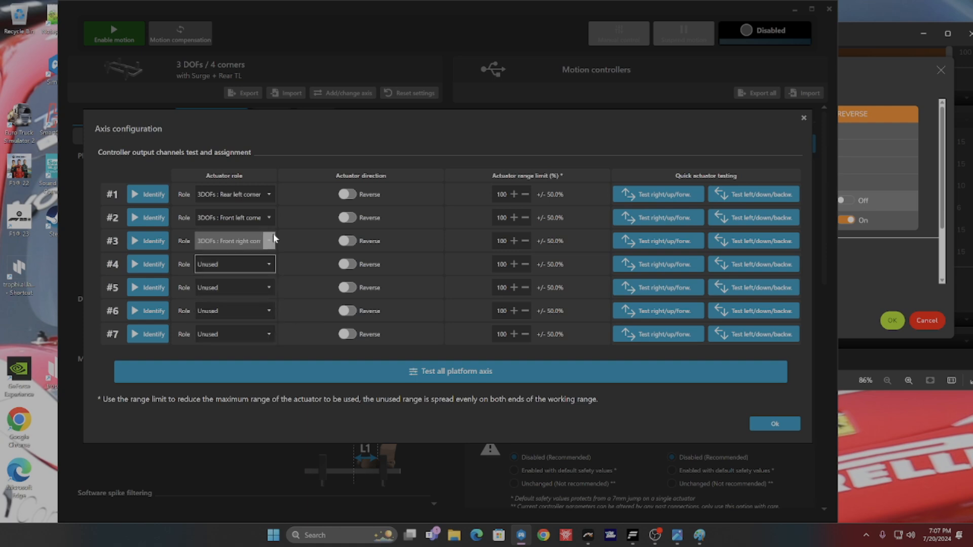
click(265, 262)
click(231, 323)
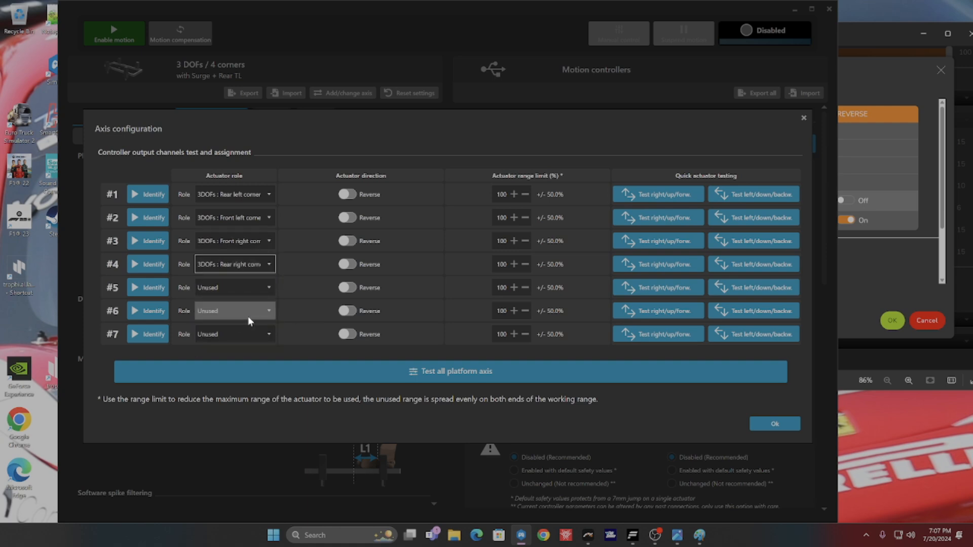
Step: Following the reference screenshot, assign output #5 to the extra axis Traction loss and output #6 to the extra axis Surge
click(902, 221)
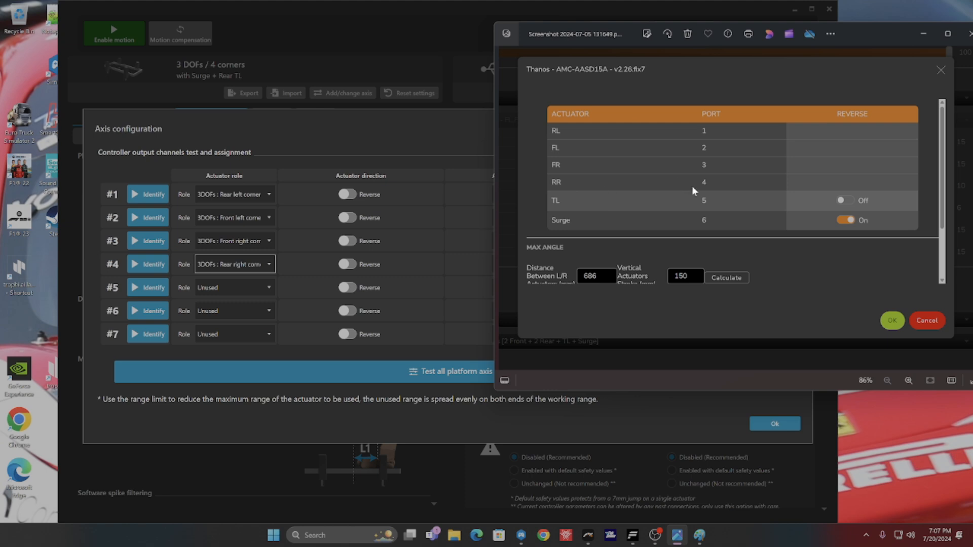
click(226, 292)
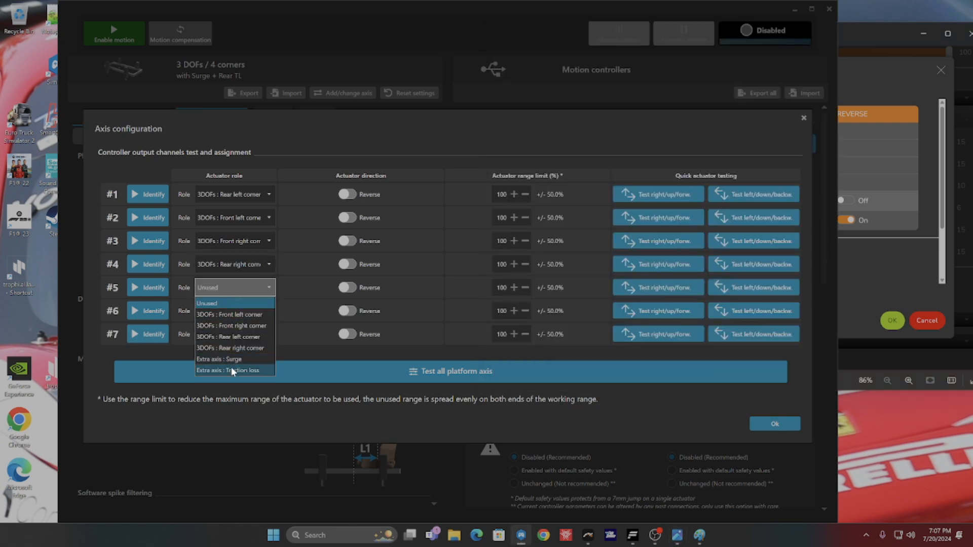
click(231, 366)
click(241, 305)
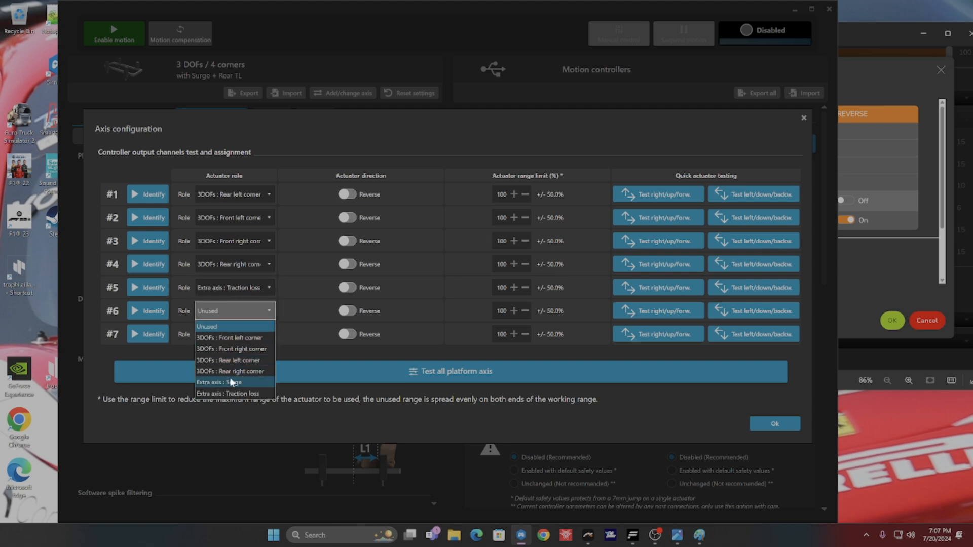
click(229, 381)
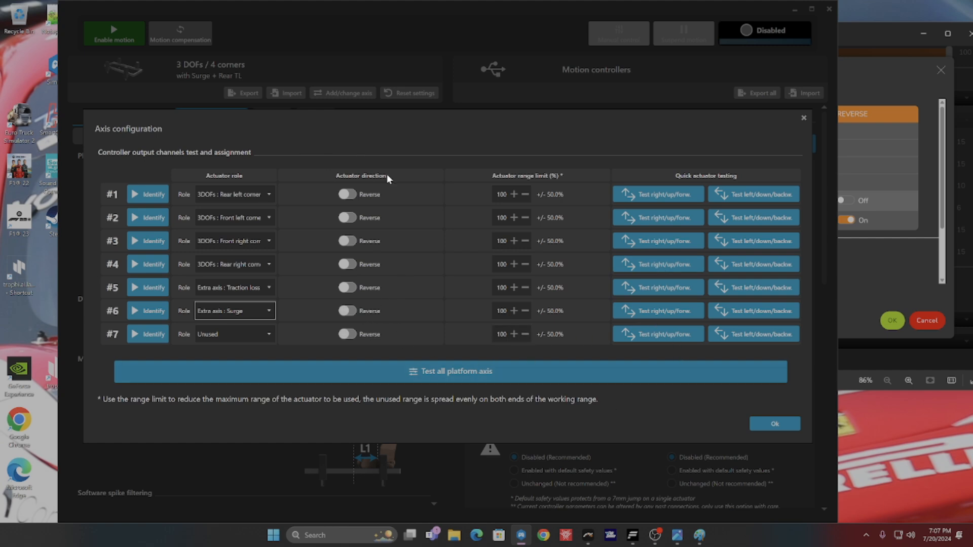
Step: Start the manual test of all platform axes and move the rear left and front left actuators away from centre and back
click(430, 371)
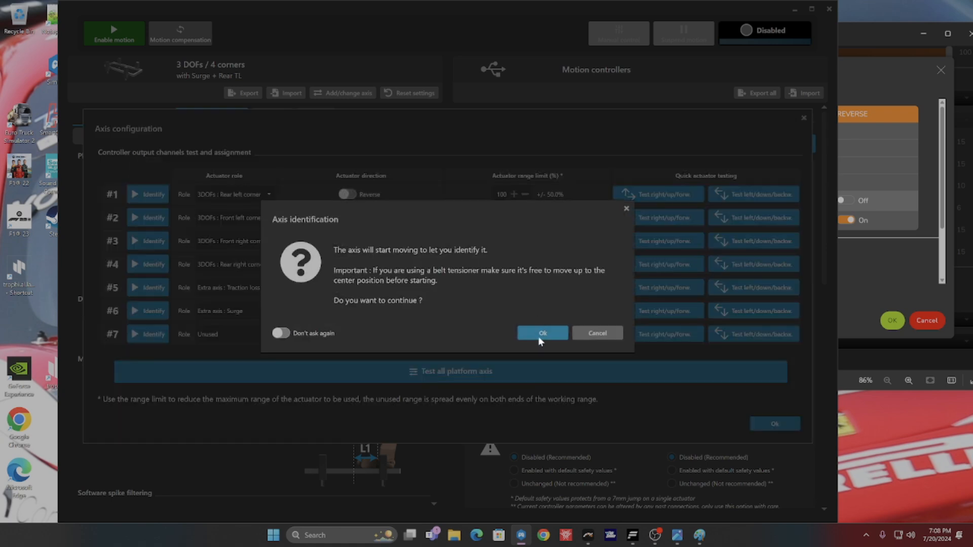
click(538, 337)
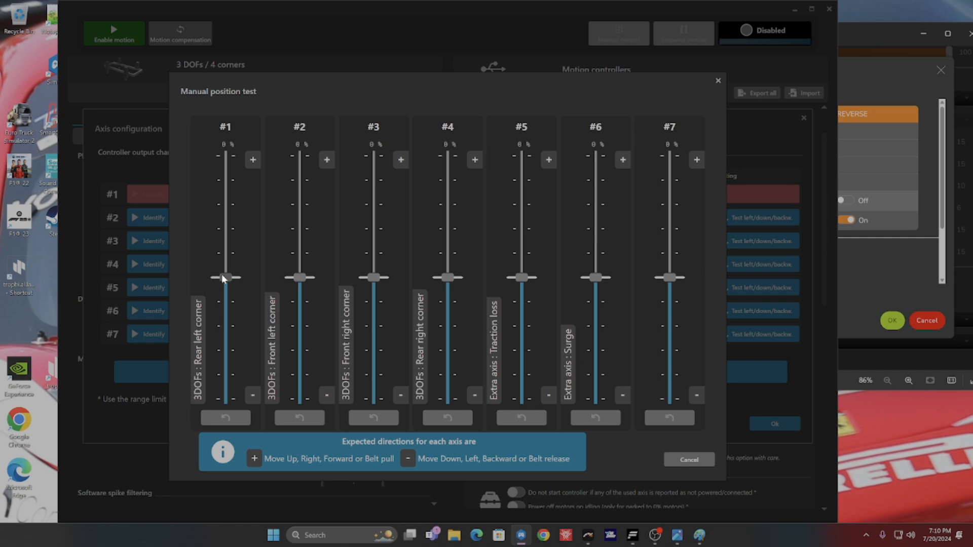
drag(222, 276, 228, 180)
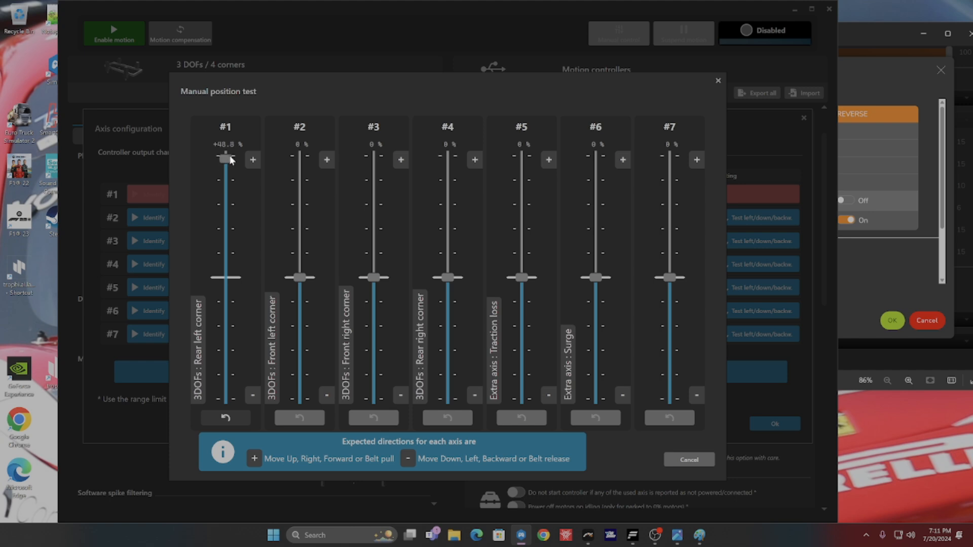
drag(230, 151, 222, 269)
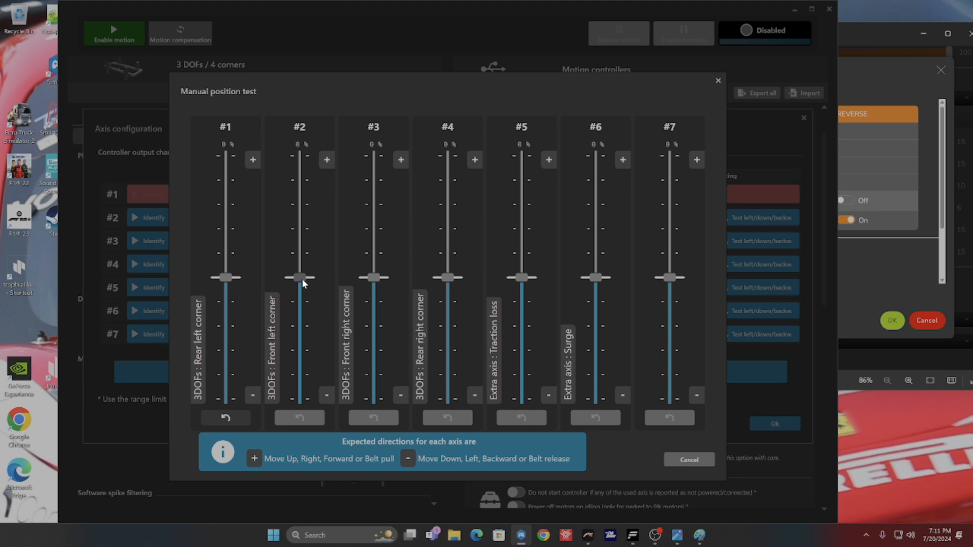
drag(301, 278, 308, 333)
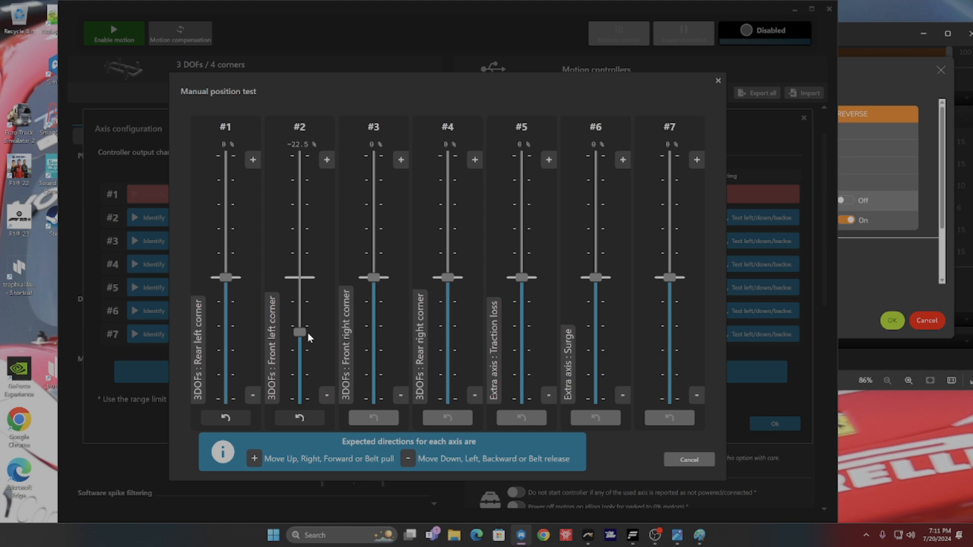
drag(301, 360, 284, 245)
drag(293, 167, 328, 275)
Step: Test the front right and rear right corner actuators by moving each away from its centre position and back
click(373, 278)
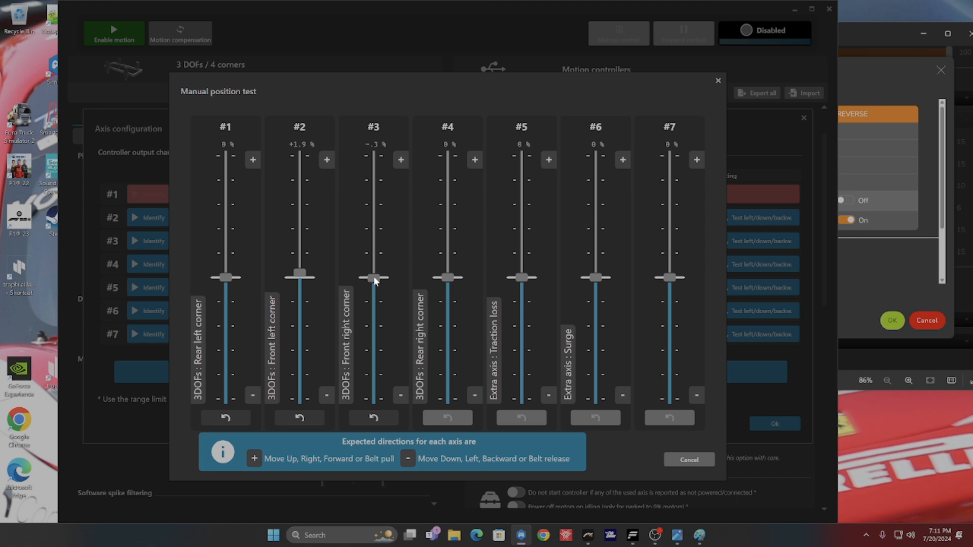
drag(373, 276, 370, 325)
drag(371, 309, 372, 272)
drag(447, 273, 479, 263)
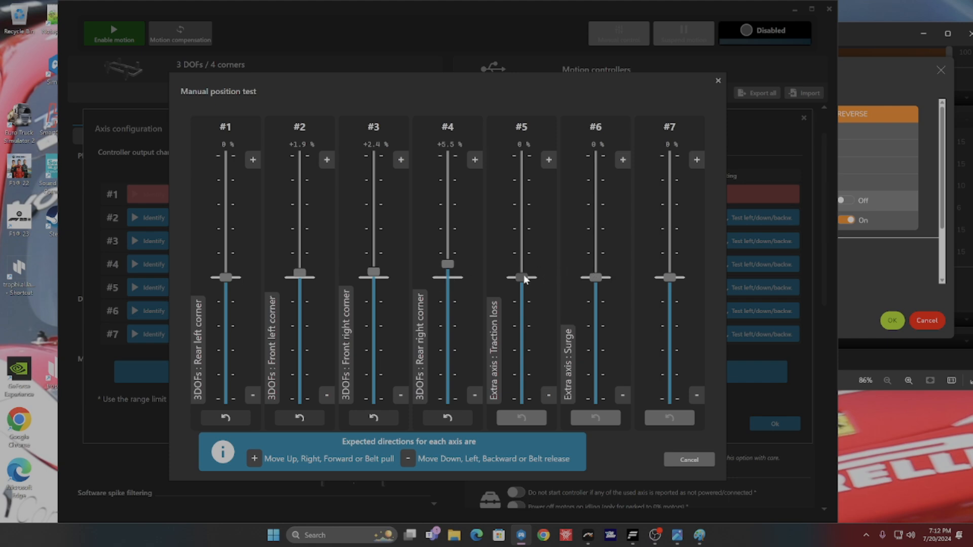
Step: Test the direction of the Traction loss axis by moving it to about +37%, and move the Surge axis below centre
mouse_move(525, 278)
mouse_down()
mouse_move(518, 124)
mouse_move(521, 211)
mouse_move(557, 280)
mouse_move(552, 207)
mouse_move(553, 275)
mouse_move(541, 278)
mouse_up()
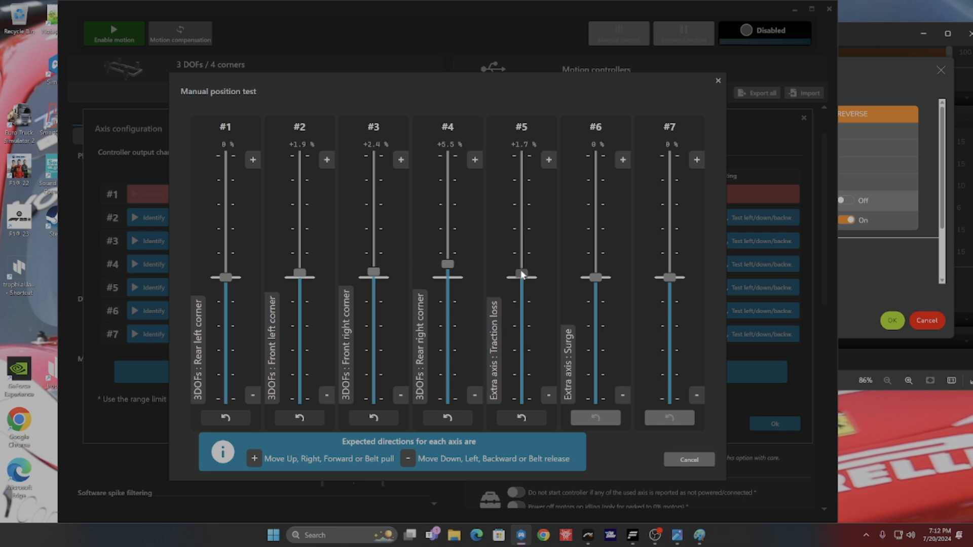
drag(521, 274, 532, 189)
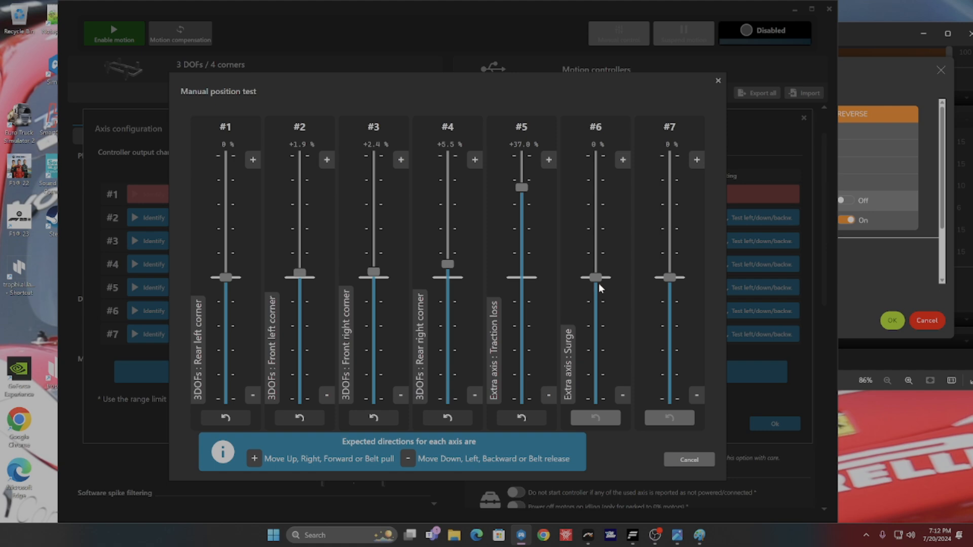
drag(598, 279, 599, 332)
Step: End the manual position test, reverse the direction of the Traction loss actuator #5, and accept the axis configuration
click(706, 458)
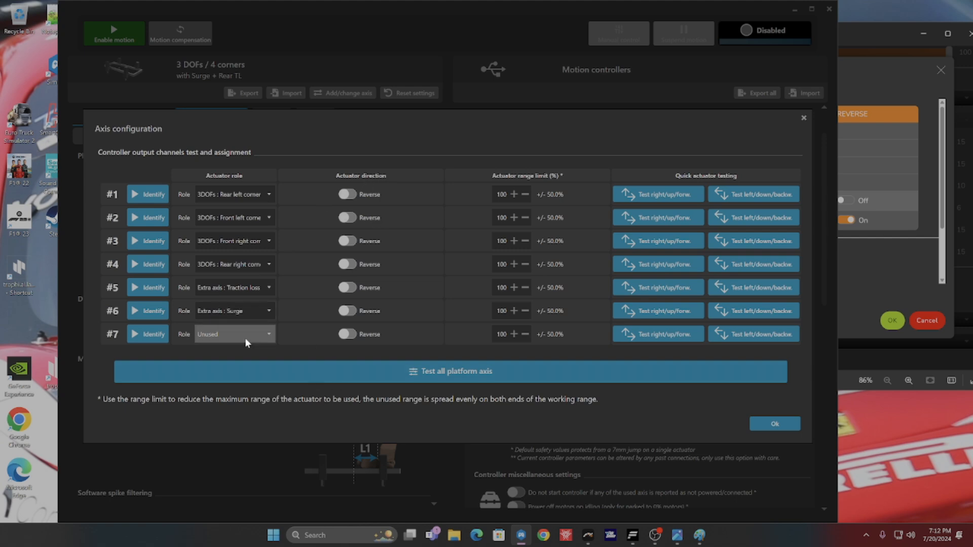
click(345, 287)
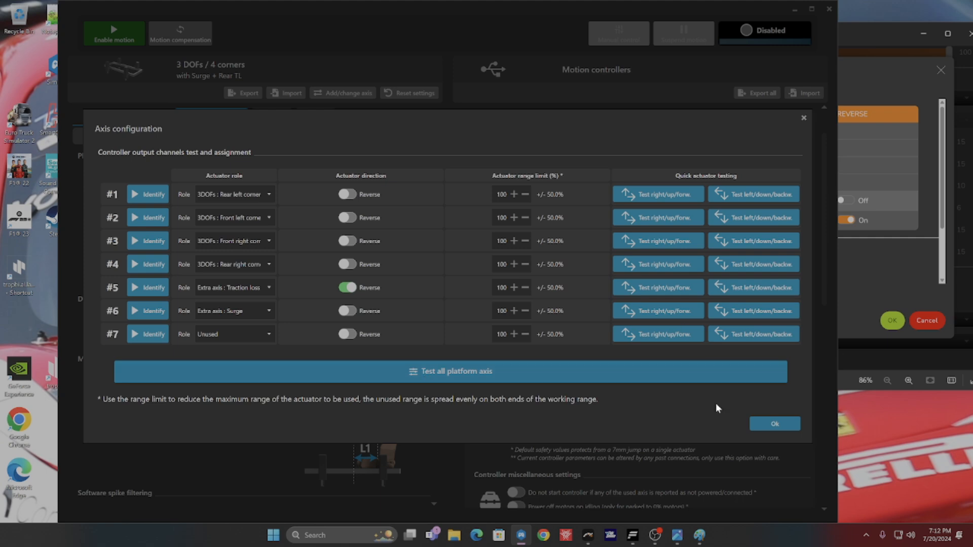
click(755, 422)
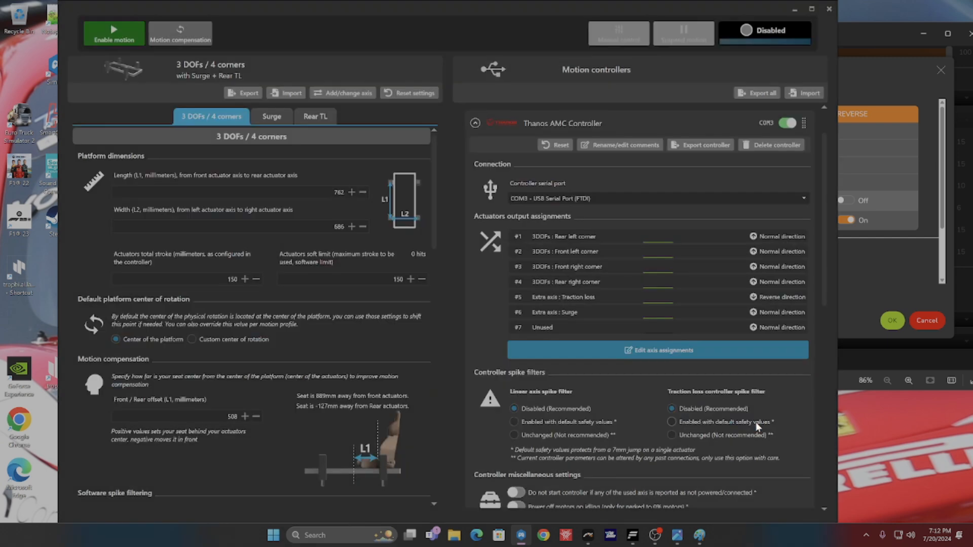
Step: Check the platform and Rear TL settings once more, enable motion, and close the output settings window
click(270, 115)
scroll(305, 235, up, 14)
scroll(306, 223, up, 4)
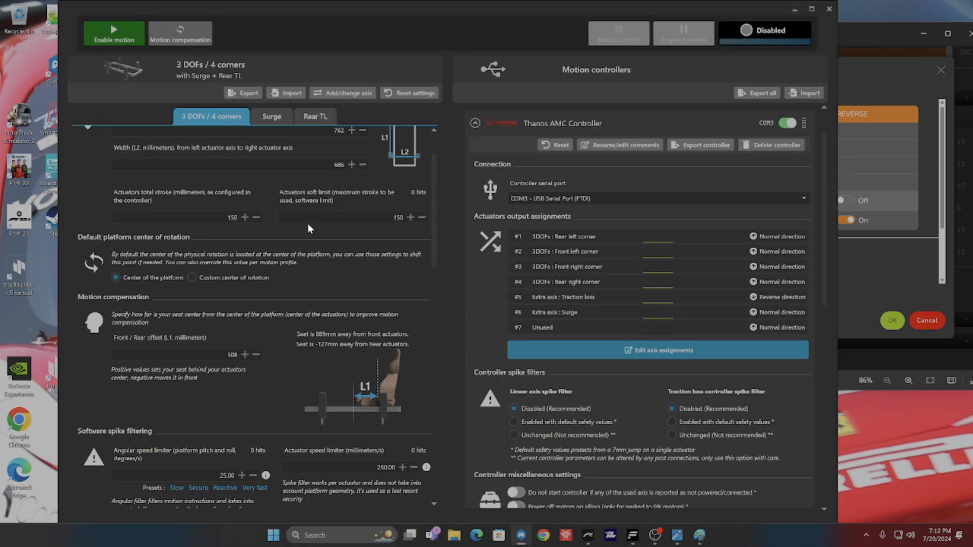
click(325, 119)
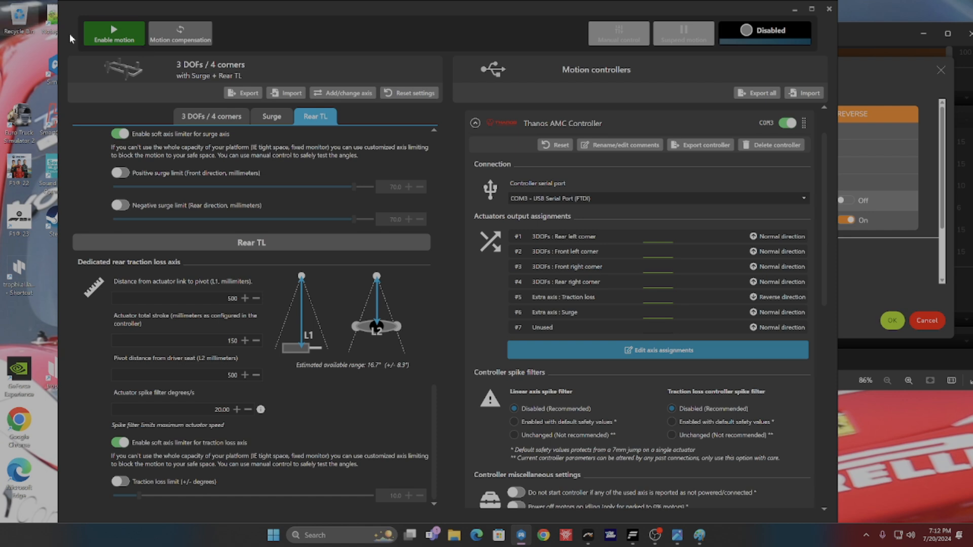
click(141, 42)
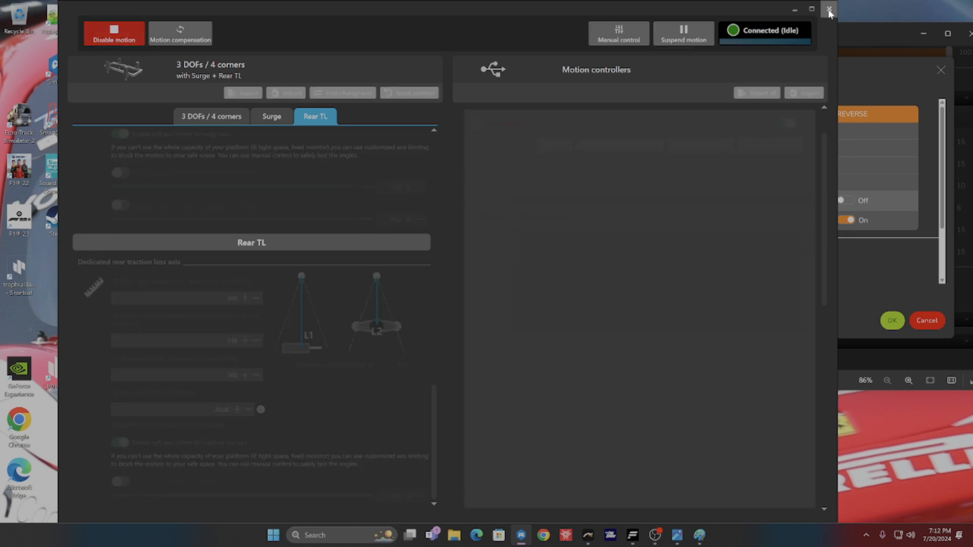
click(828, 10)
Step: Review the orientation and acceleration effects, expanding the detailed settings of the Surge effect and collapsing them again
scroll(640, 290, down, 1)
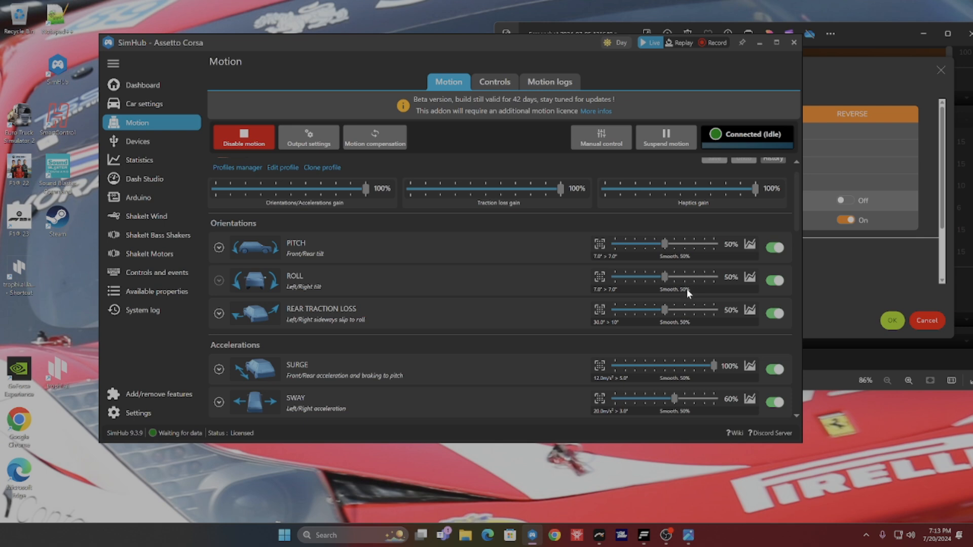
scroll(785, 261, down, 1)
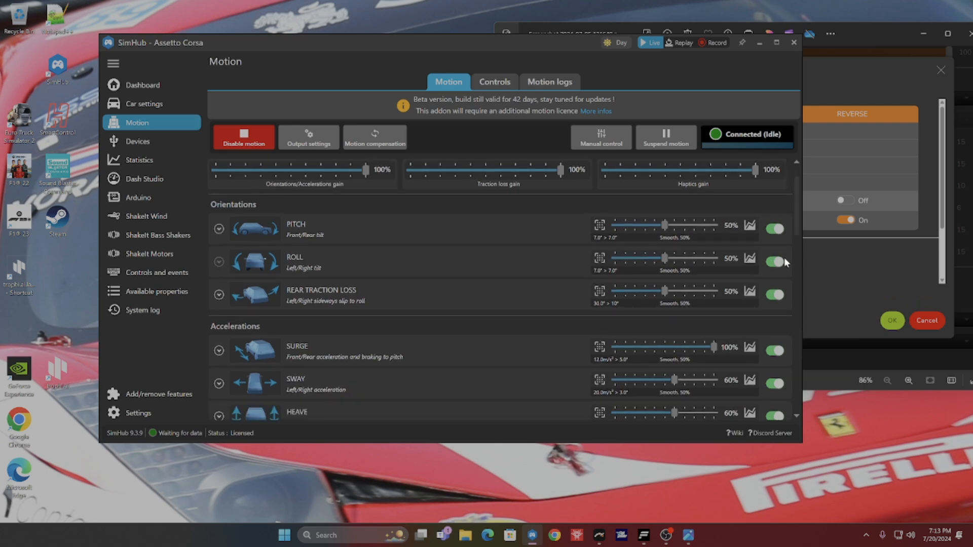
scroll(800, 206, down, 3)
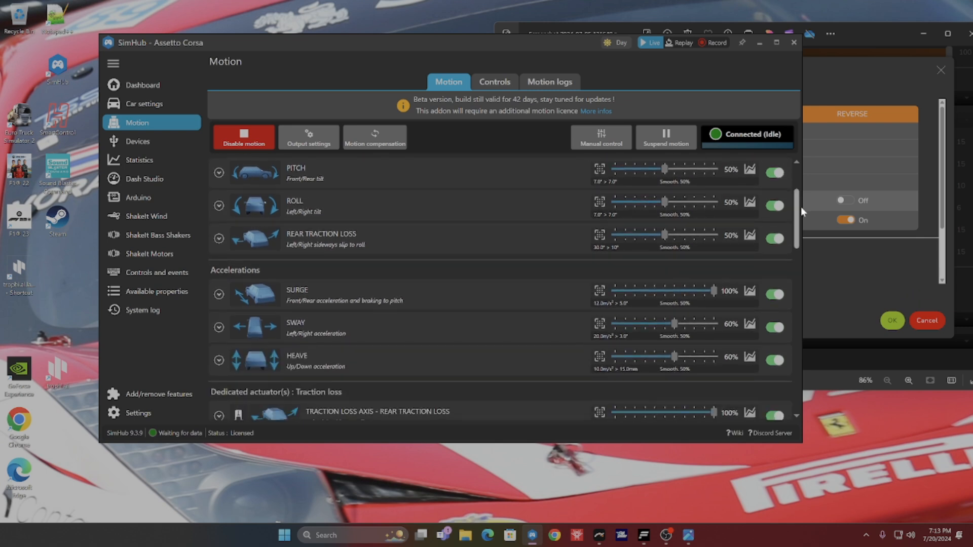
scroll(800, 207, down, 2)
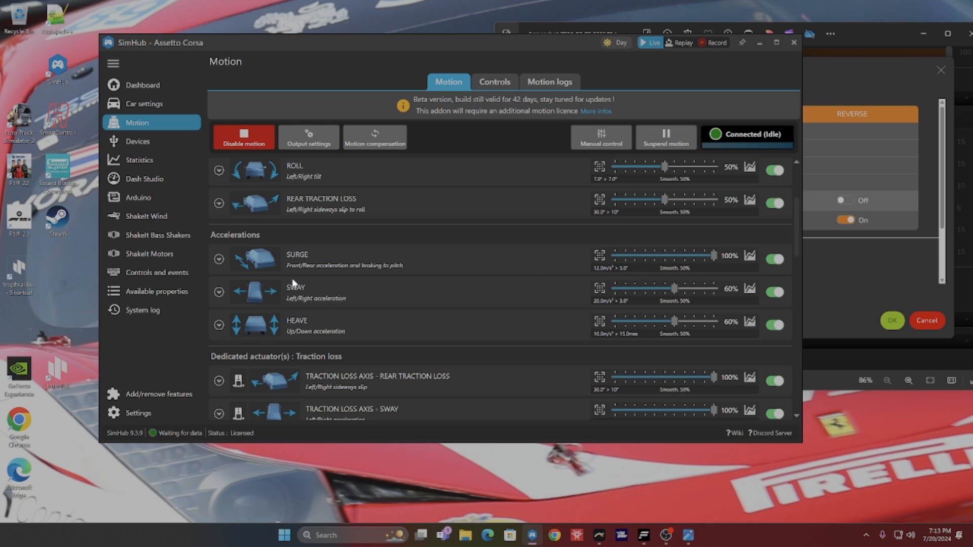
click(438, 260)
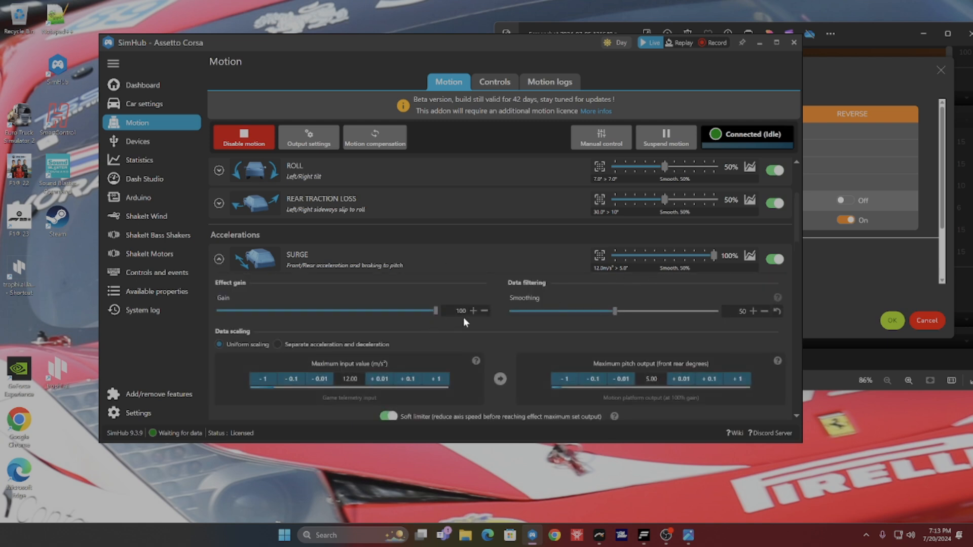
click(482, 256)
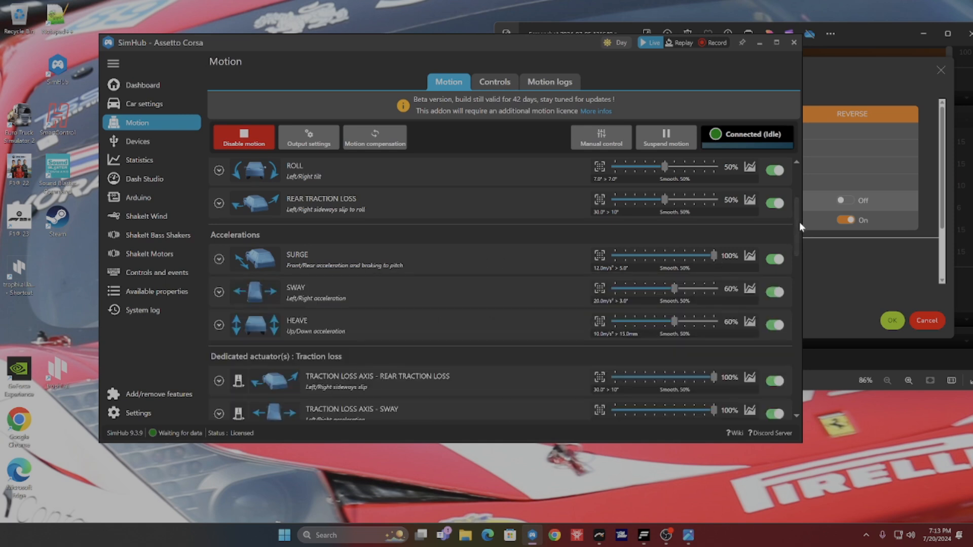
Step: Check the gain and smoothing of the Sway and Heave effects and the dedicated Traction loss and Surge axis effects
scroll(734, 243, down, 1)
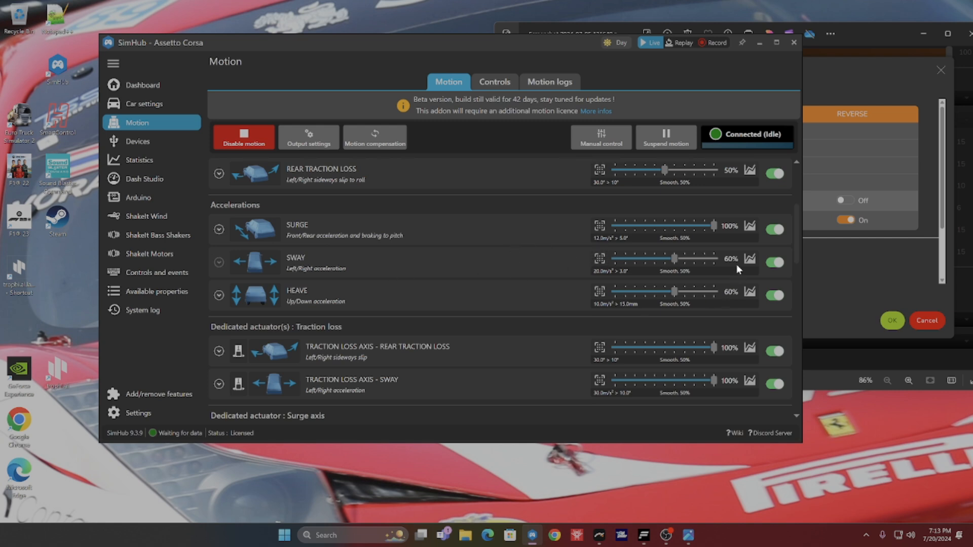
scroll(689, 302, down, 1)
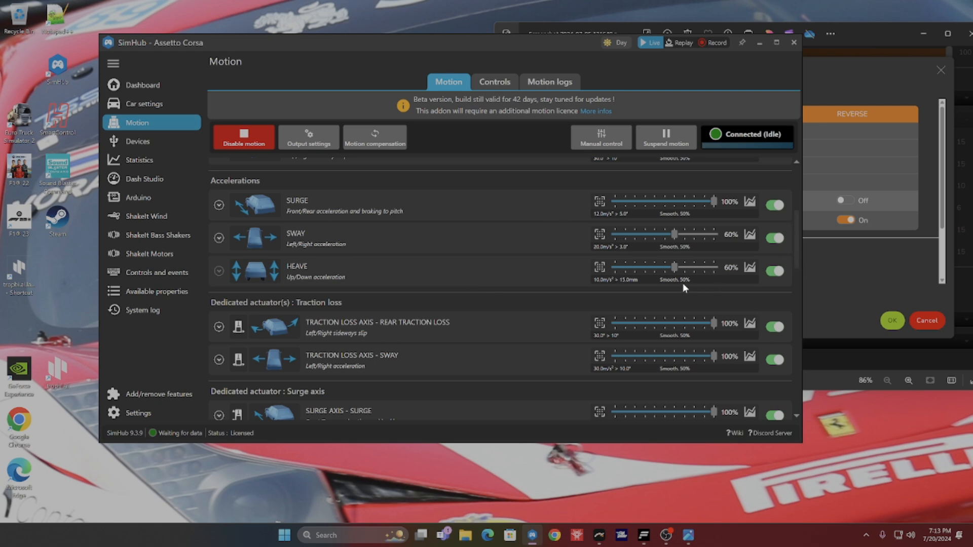
scroll(682, 283, down, 2)
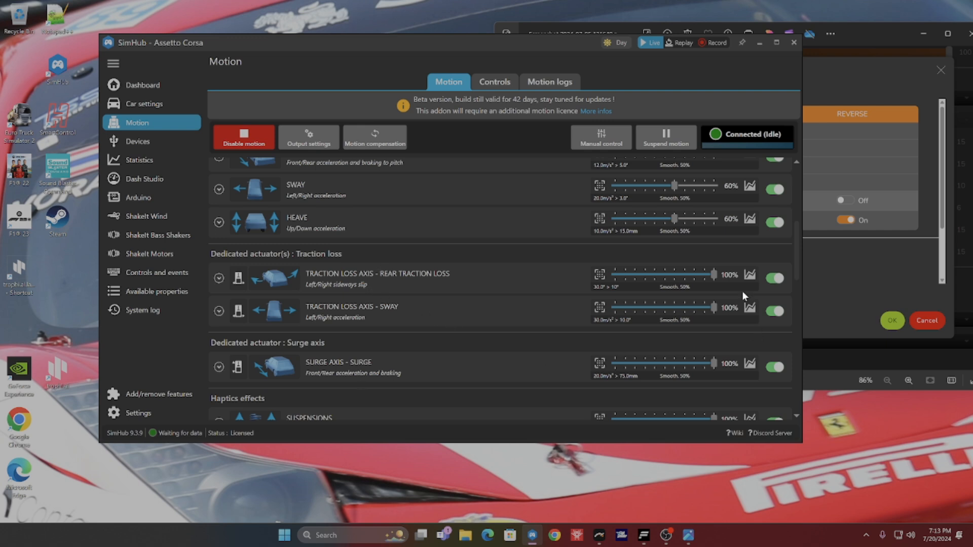
scroll(544, 329, down, 1)
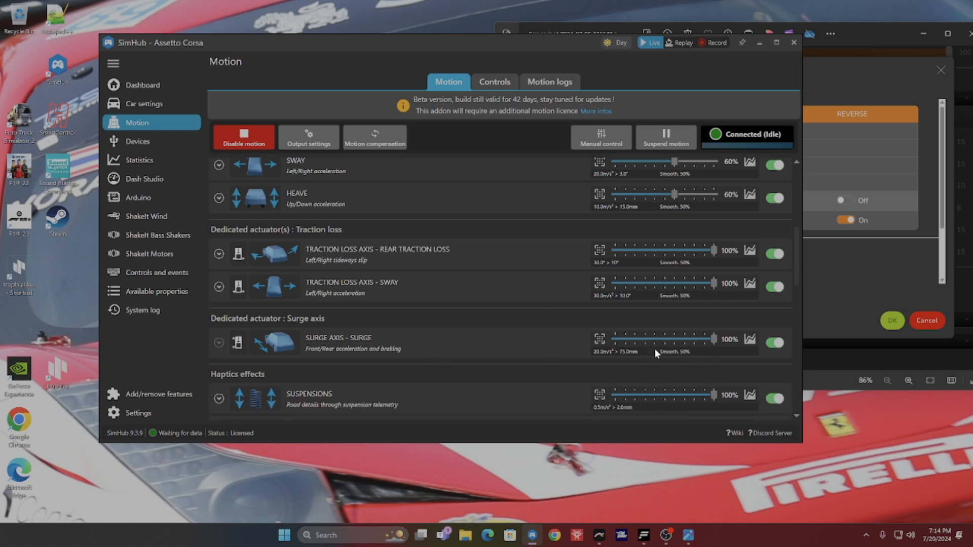
scroll(405, 386, down, 1)
Step: Review the haptics effects from Suspensions to ABS Trigger, readjust the ABS Trigger gain slightly, and return to the profile settings
scroll(406, 386, down, 5)
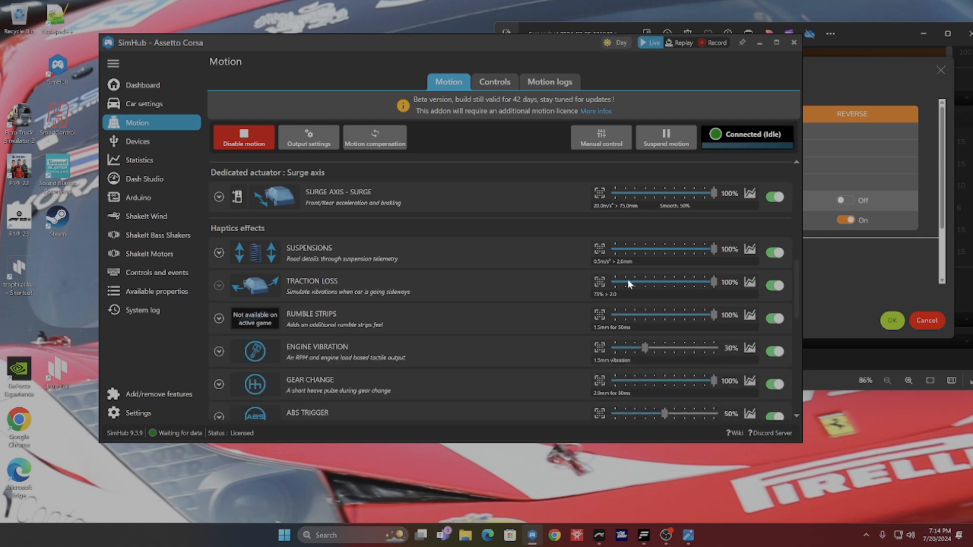
scroll(626, 282, down, 1)
click(710, 259)
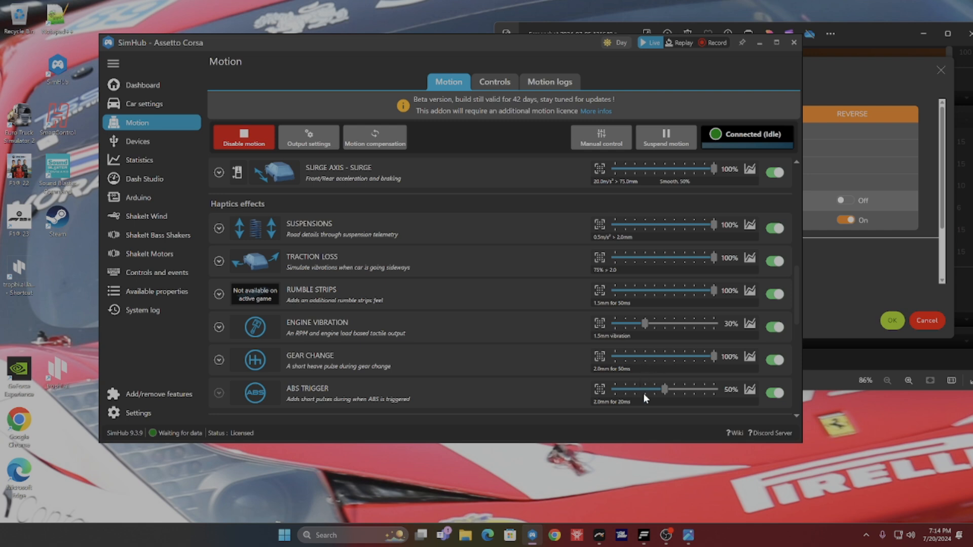
scroll(643, 393, down, 2)
scroll(646, 396, down, 1)
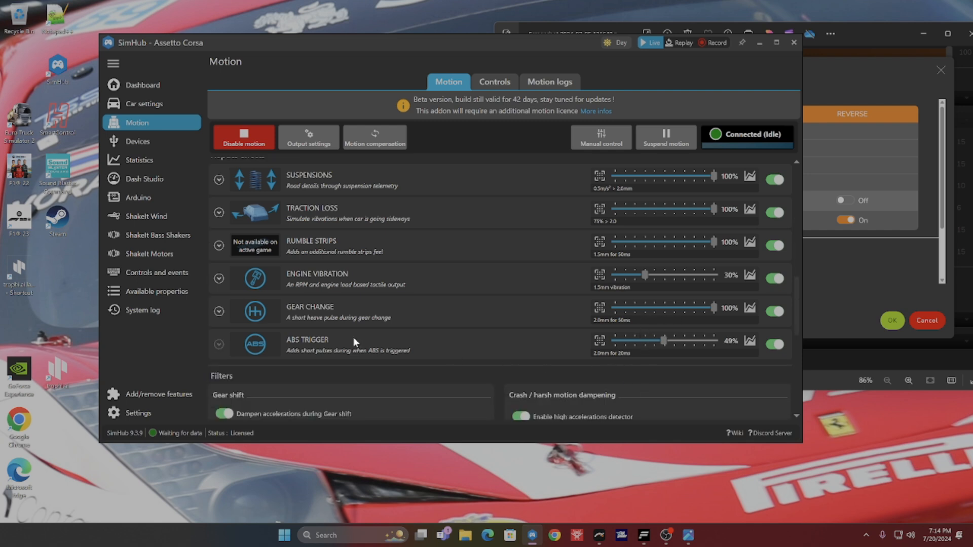
drag(661, 339, 662, 339)
drag(798, 287, 795, 169)
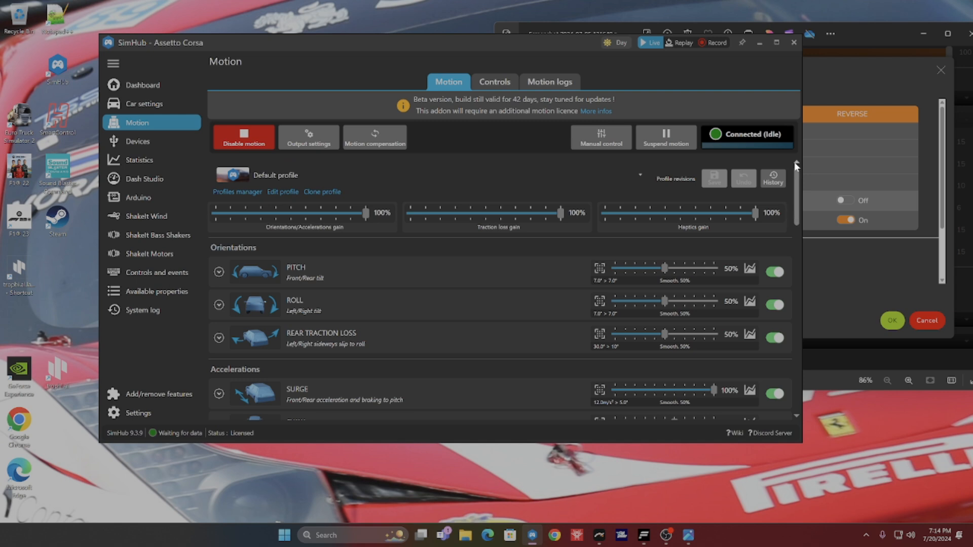
Step: Close the screenshot viewer windows left open behind the motion settings
drag(901, 34, 823, 51)
click(898, 58)
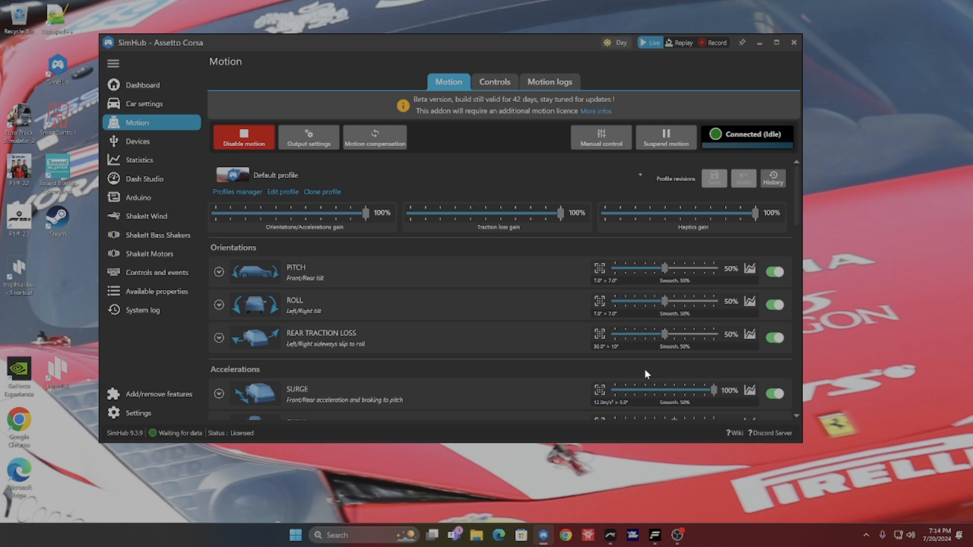
Step: Switch to Sim Racing Studio, check its motion tuning page and hardware status, and close its window
mouse_move(610, 533)
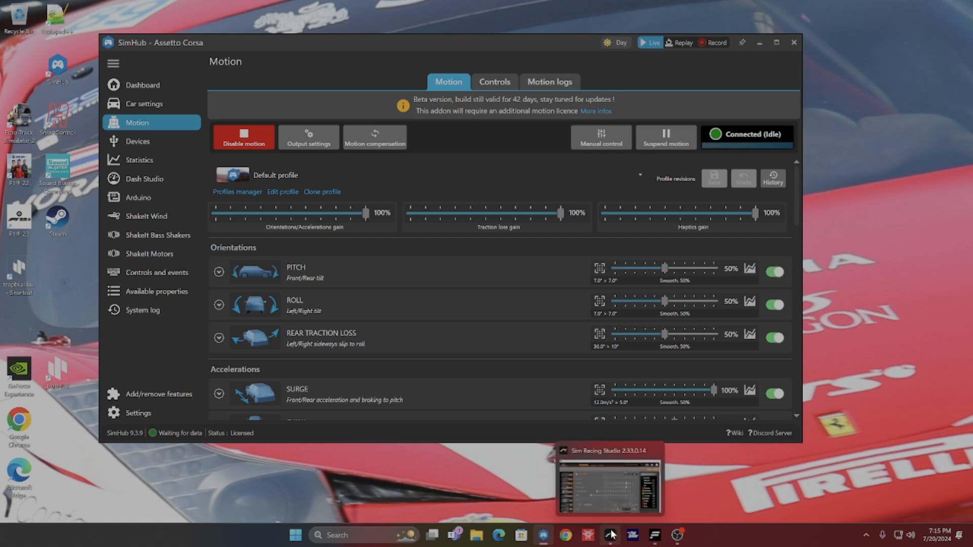
click(610, 534)
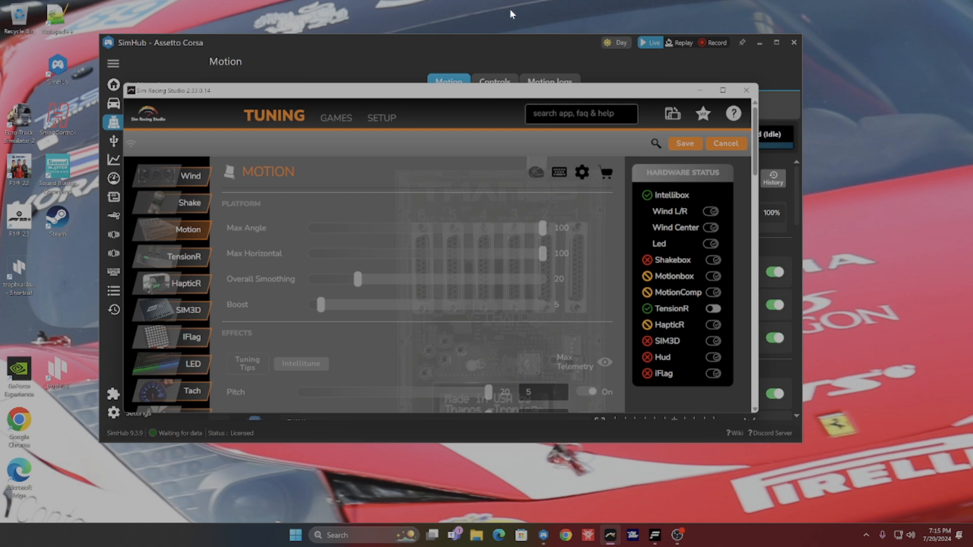
click(530, 44)
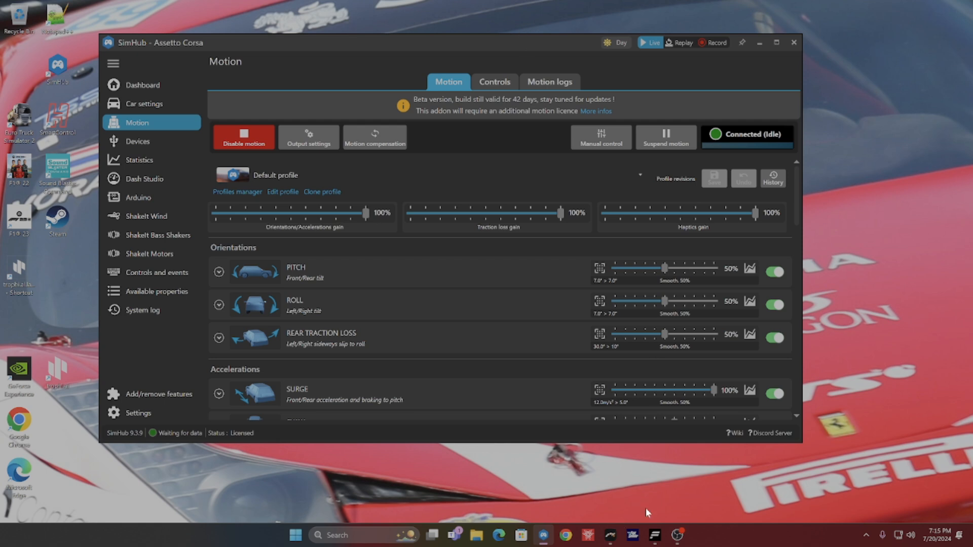
click(610, 535)
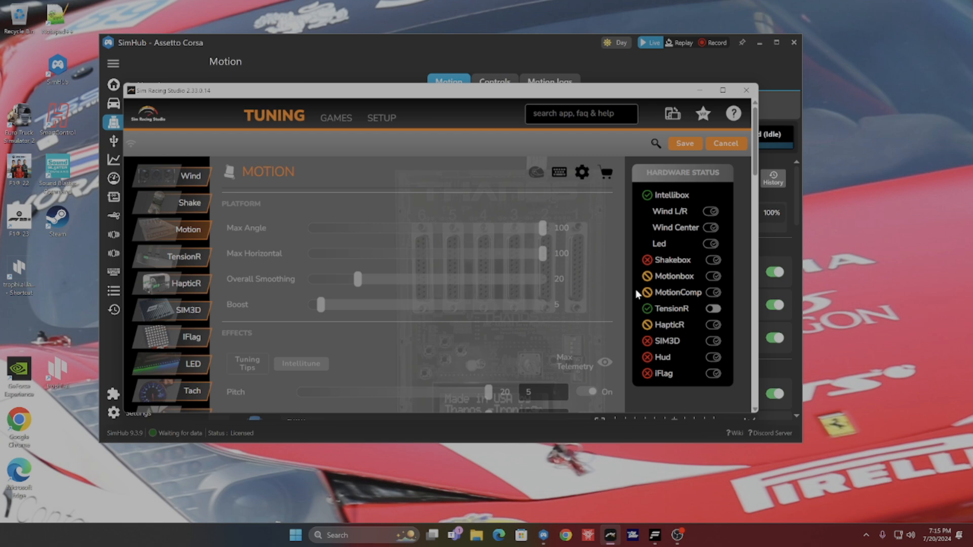
click(747, 89)
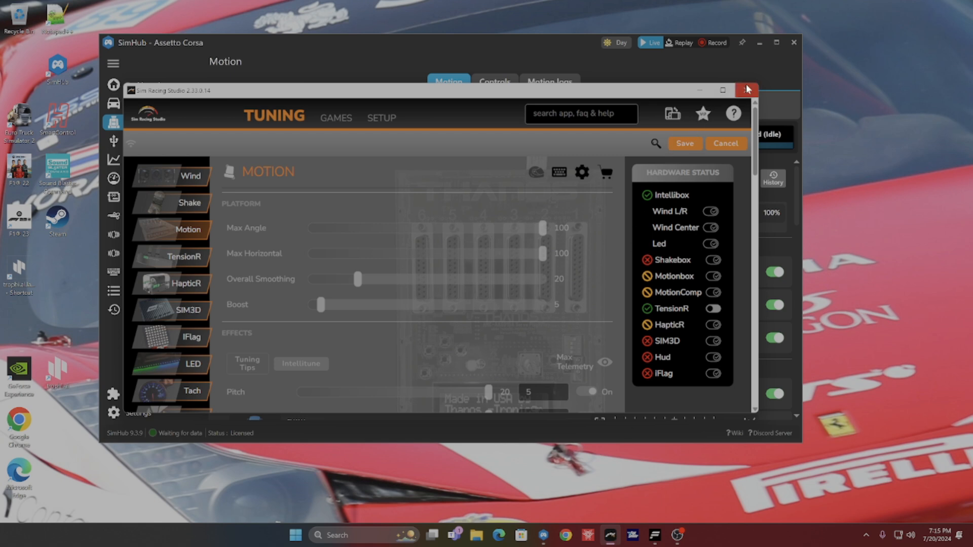